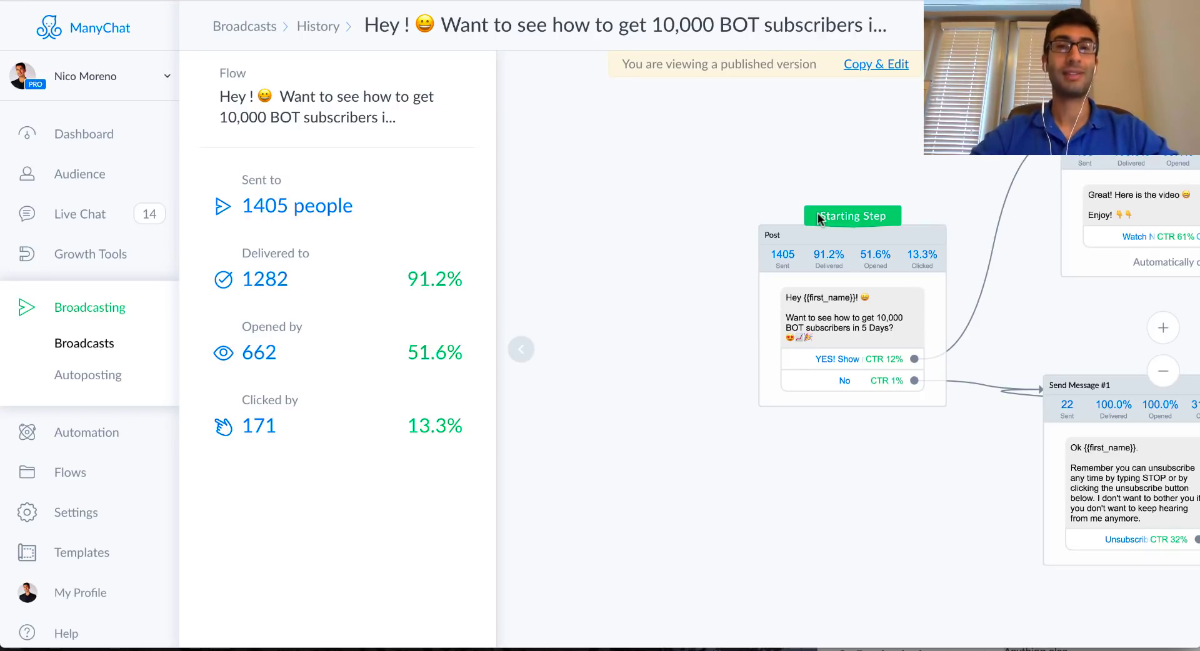
Examine the starting post's message, reply buttons and delivery statistics in the published broadcast flow.
scroll(957, 267, up, 3)
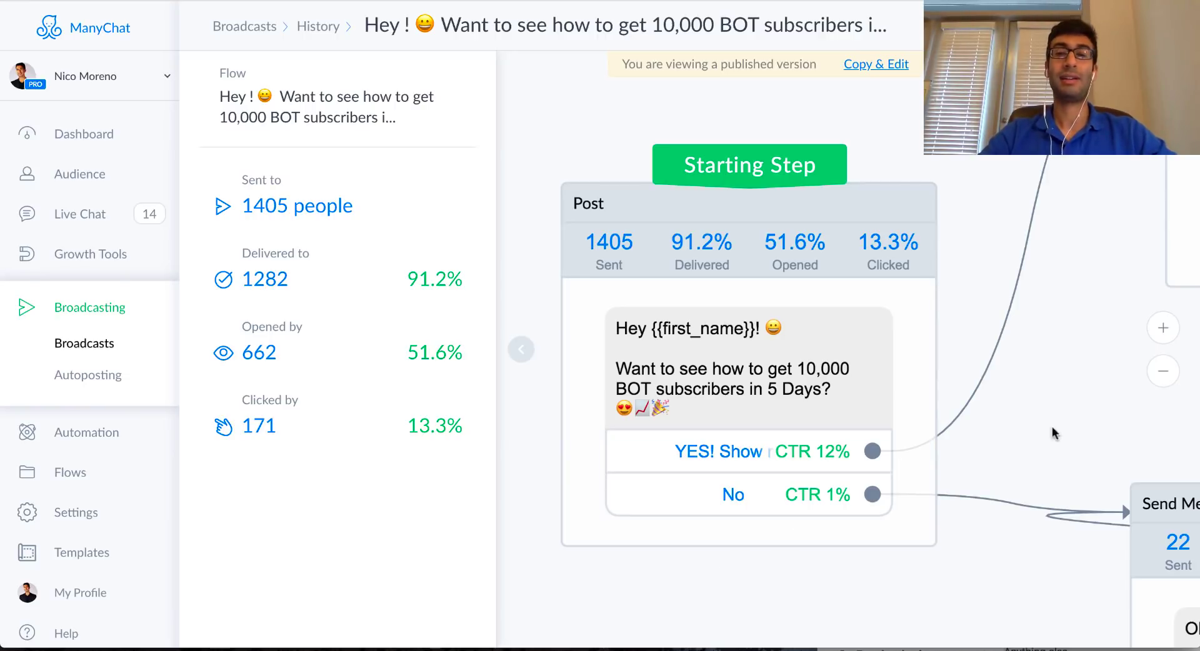
scroll(1066, 421, right, 2)
scroll(837, 619, left, 3)
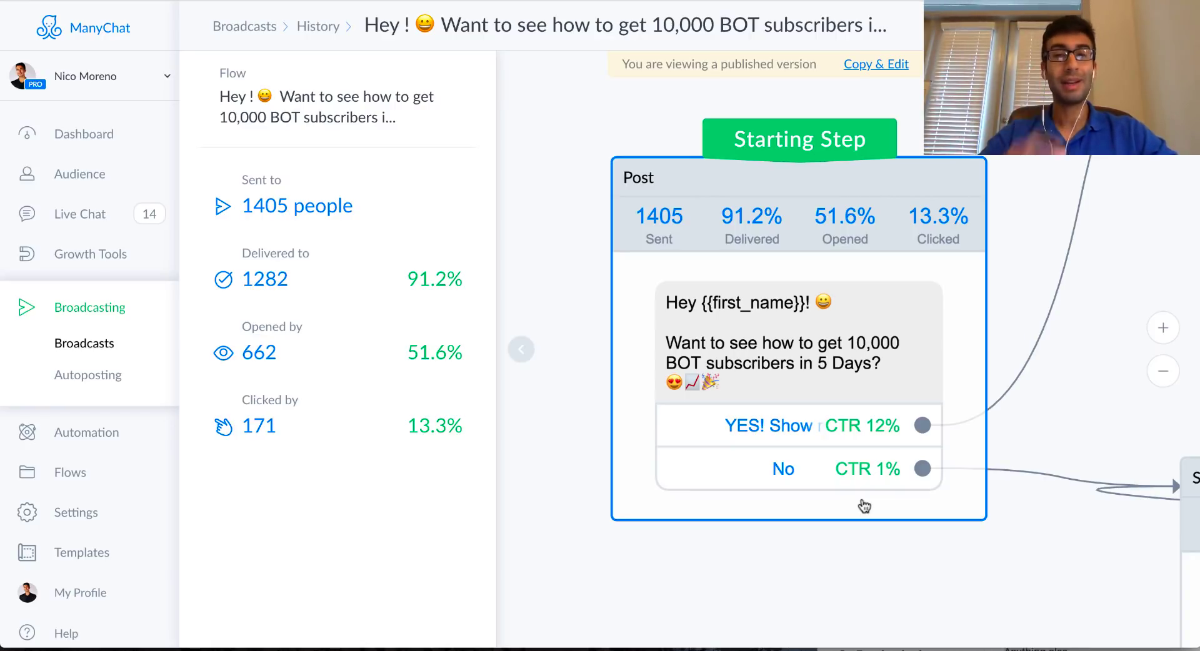
Survey the whole broadcast flow, from the starting post to the follow-up messages on both reply branches.
scroll(864, 506, down, 5)
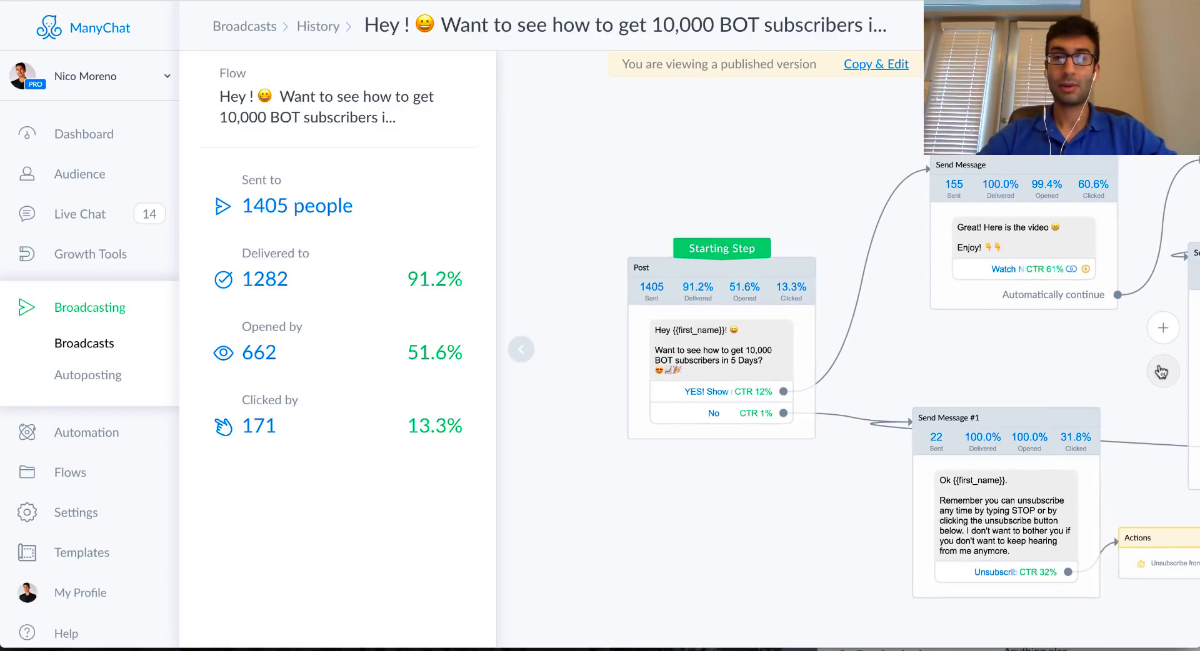
drag(1016, 427, 888, 349)
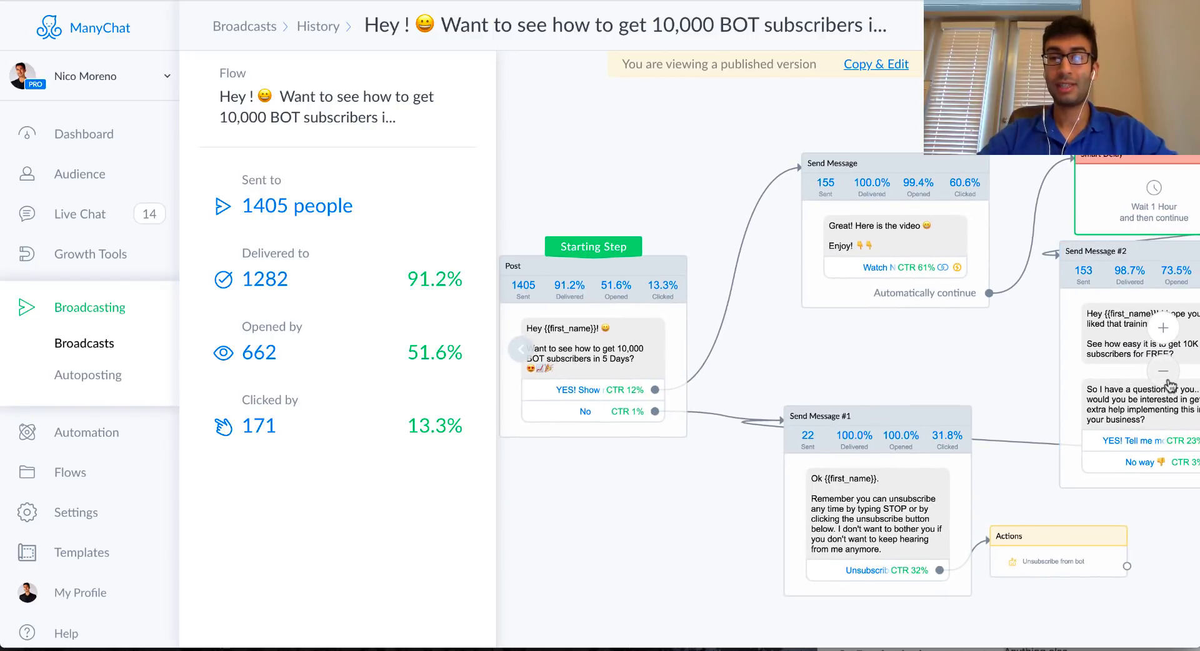
scroll(687, 348, down, 5)
scroll(863, 121, right, 3)
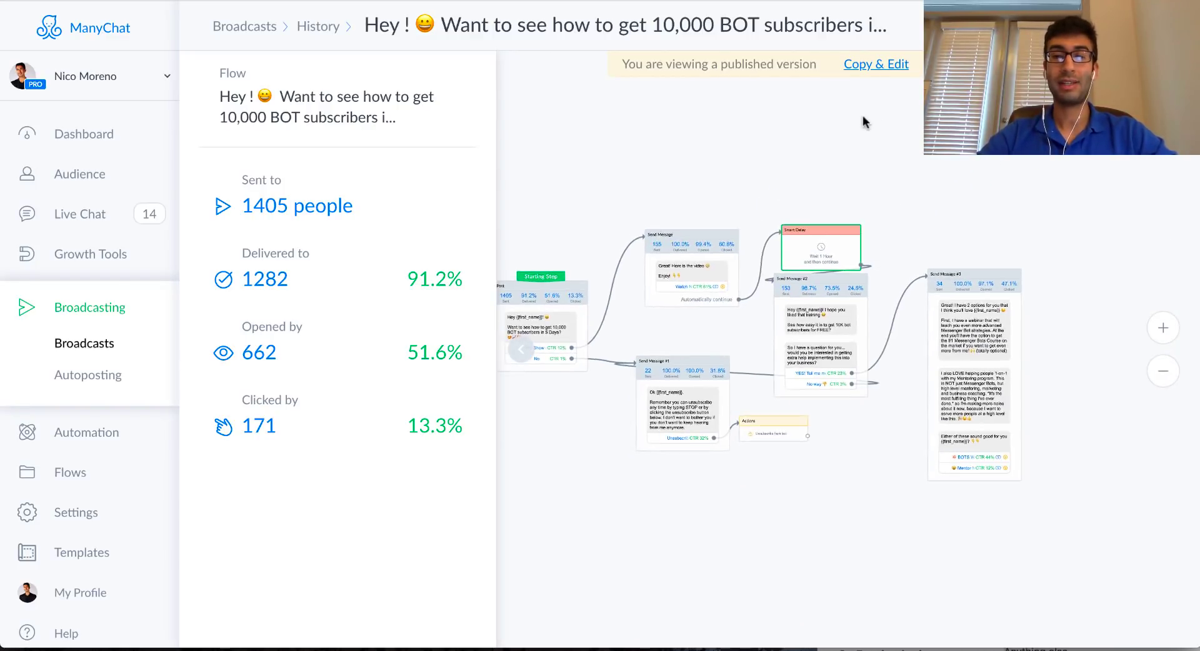
click(1162, 328)
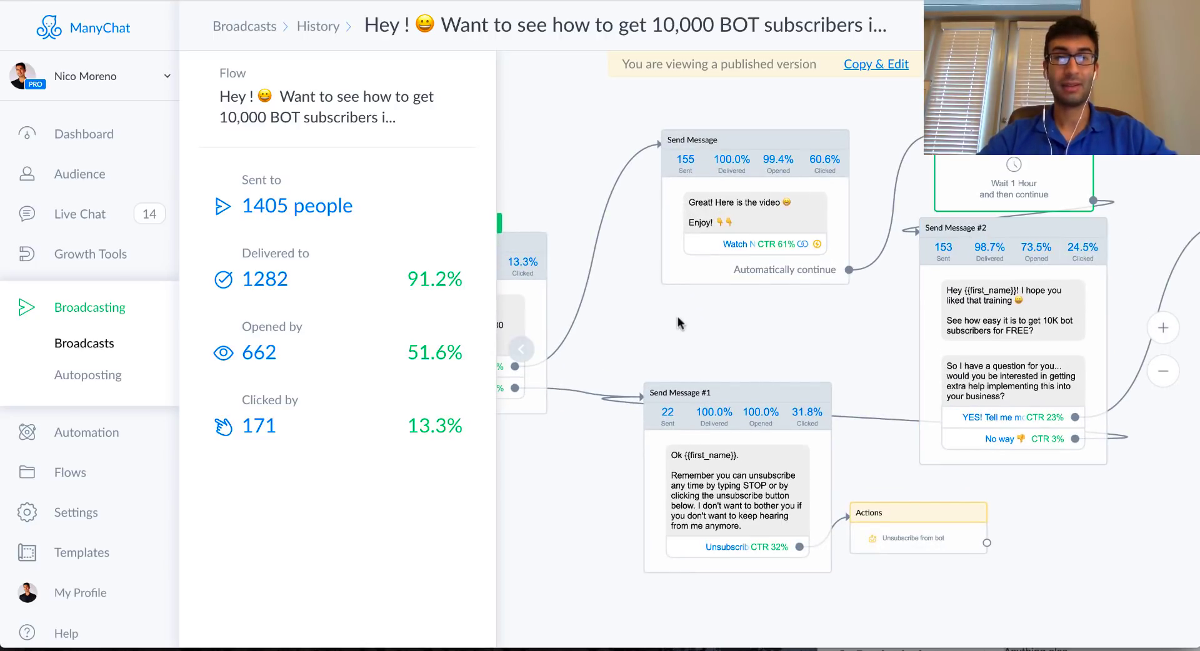
drag(678, 316, 816, 321)
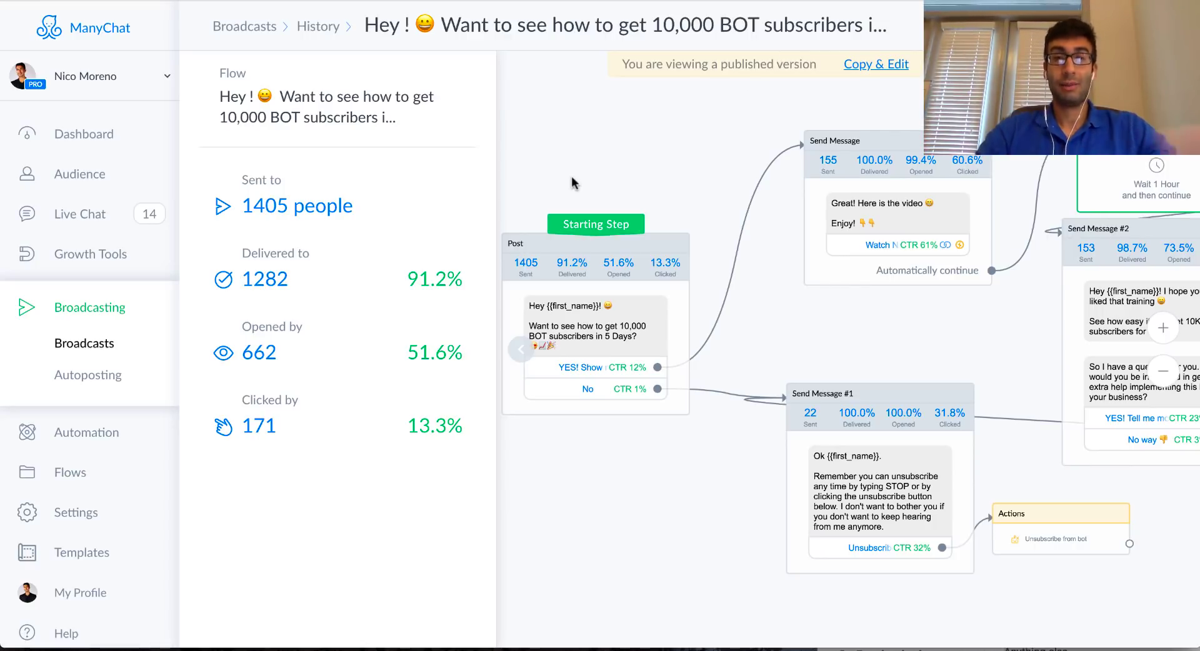
drag(656, 168, 683, 167)
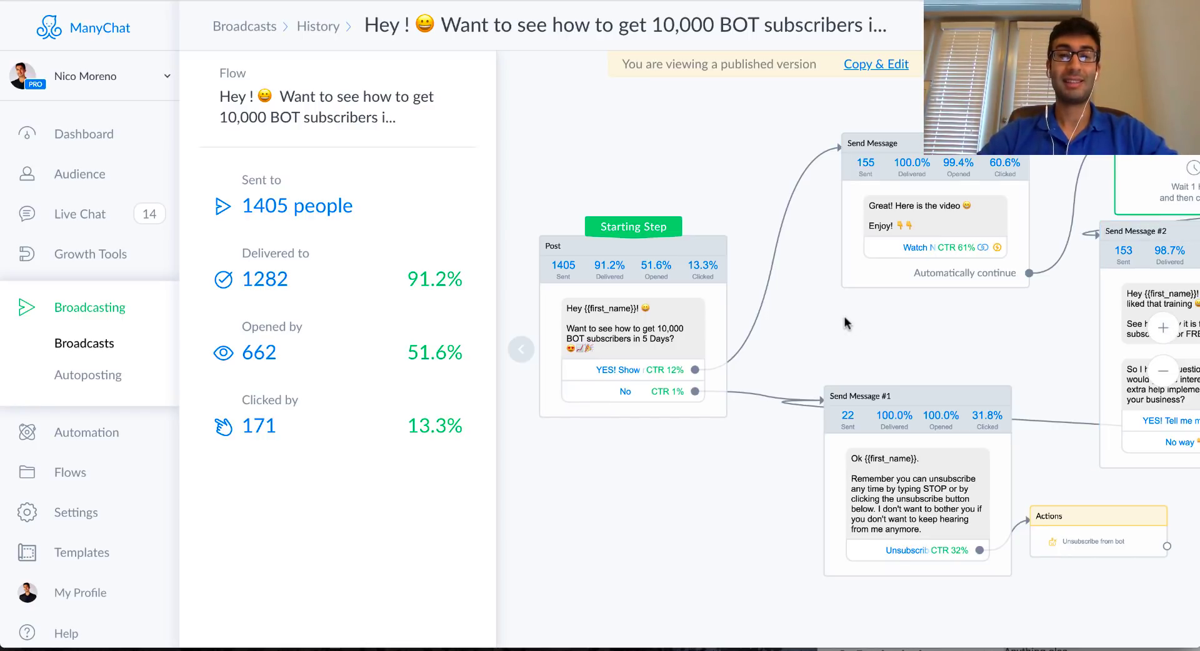
drag(845, 316, 880, 317)
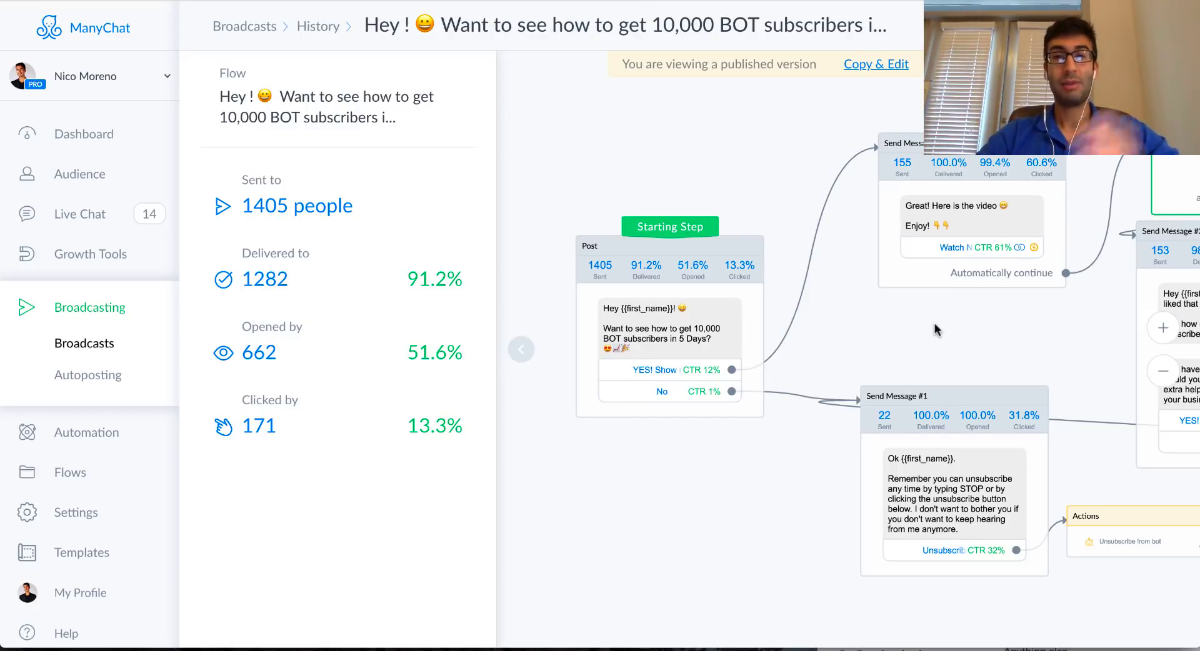
drag(1040, 335, 860, 336)
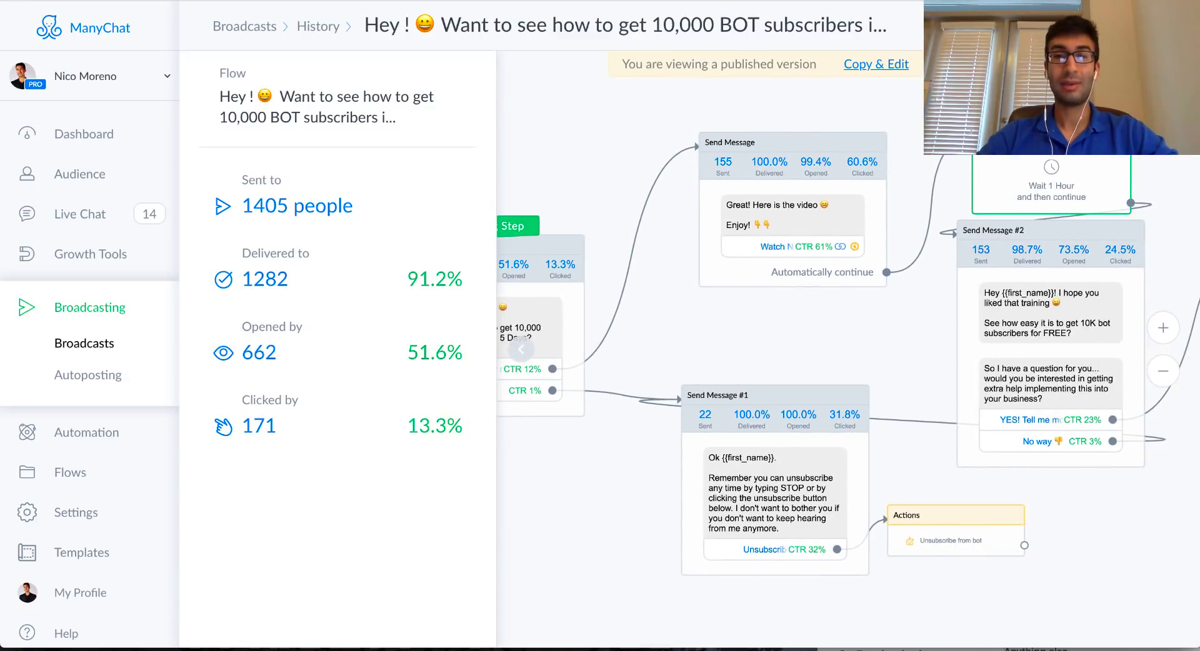
Trace the sequence from the video message through the Smart Delay to Send Message #2 and Send Message #3.
scroll(1005, 167, right, 5)
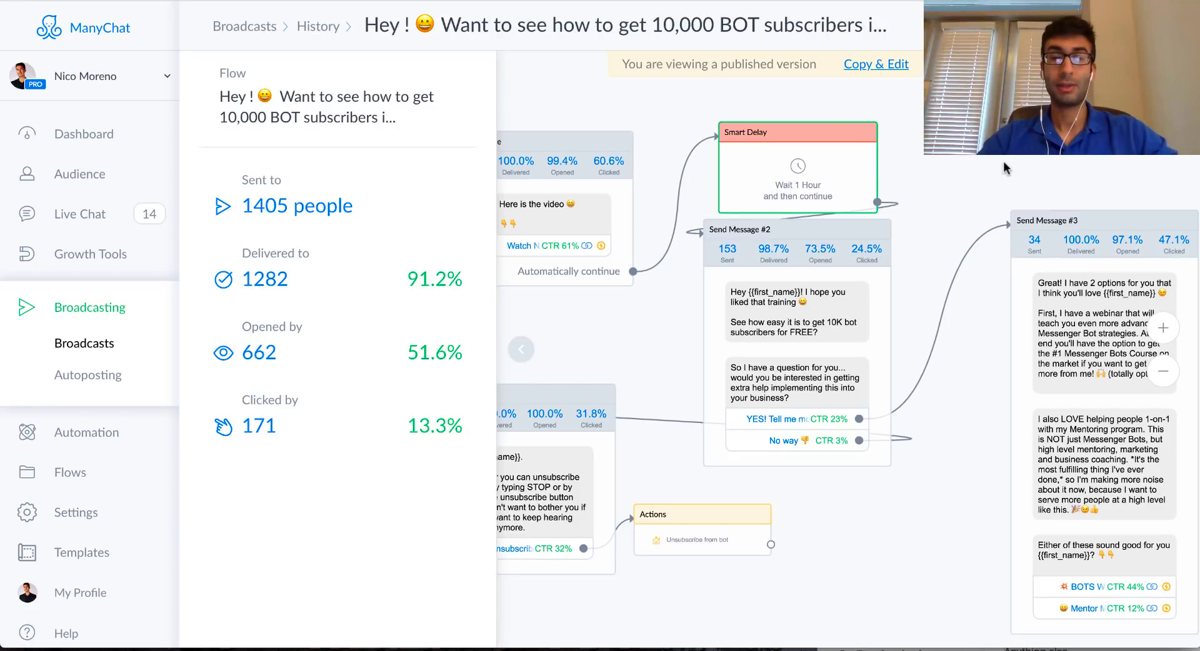
scroll(995, 167, left, 1)
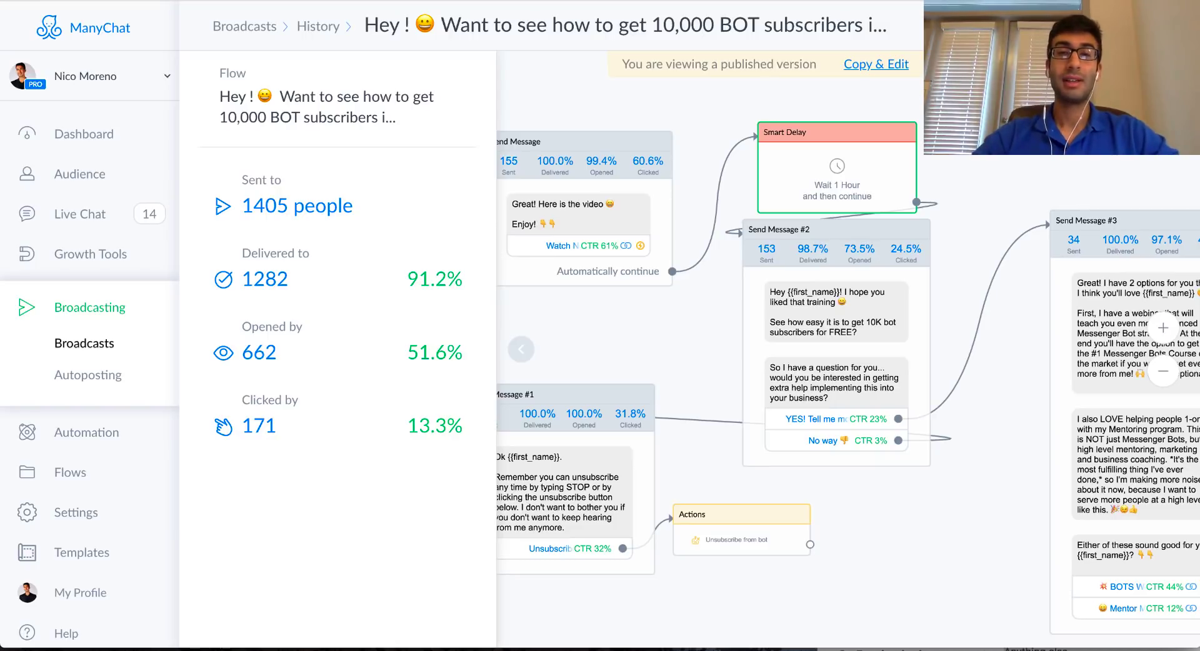
scroll(806, 107, left, 3)
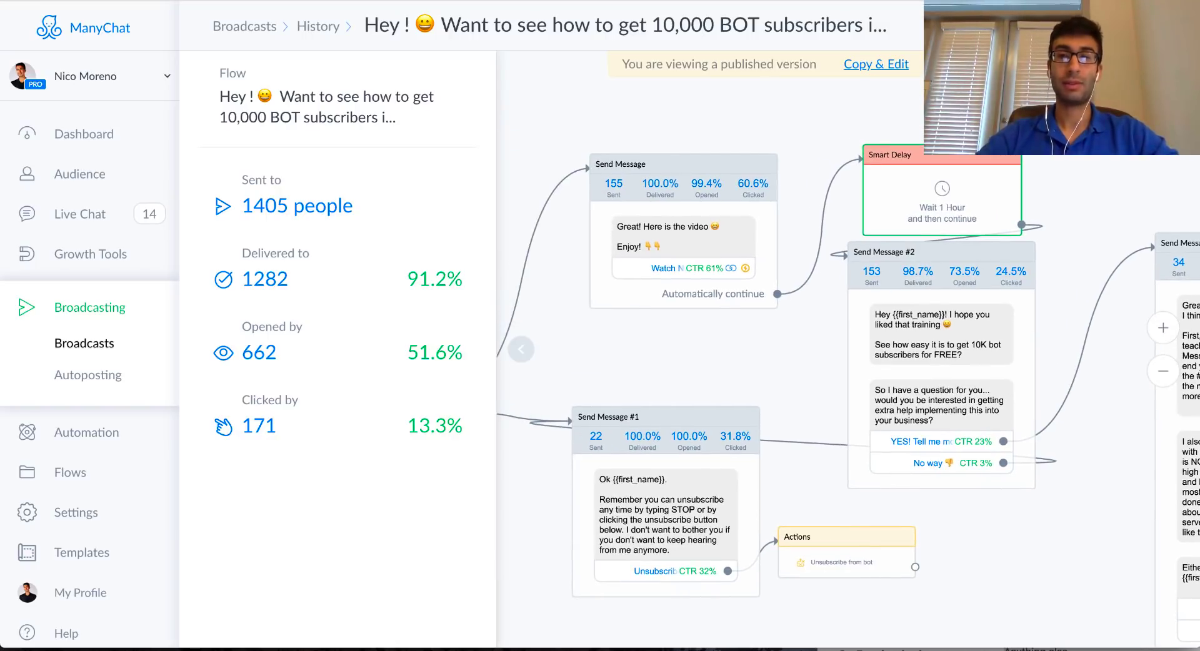
scroll(804, 99, left, 3)
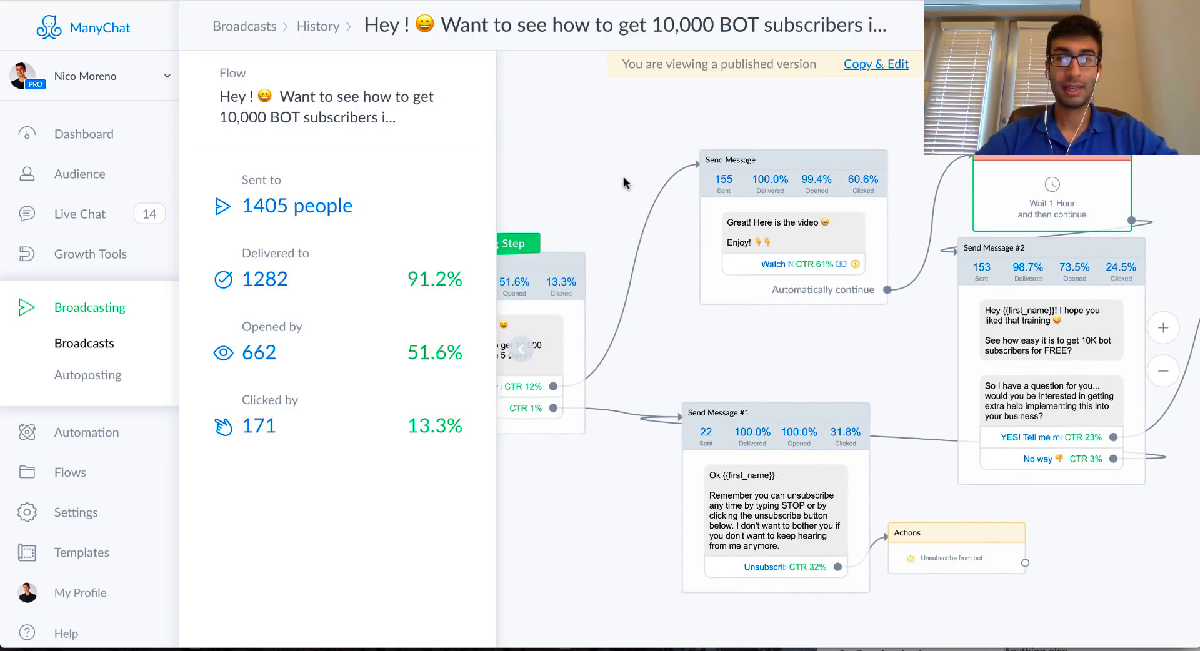
scroll(656, 172, left, 2)
scroll(691, 161, down, 2)
scroll(691, 161, right, 4)
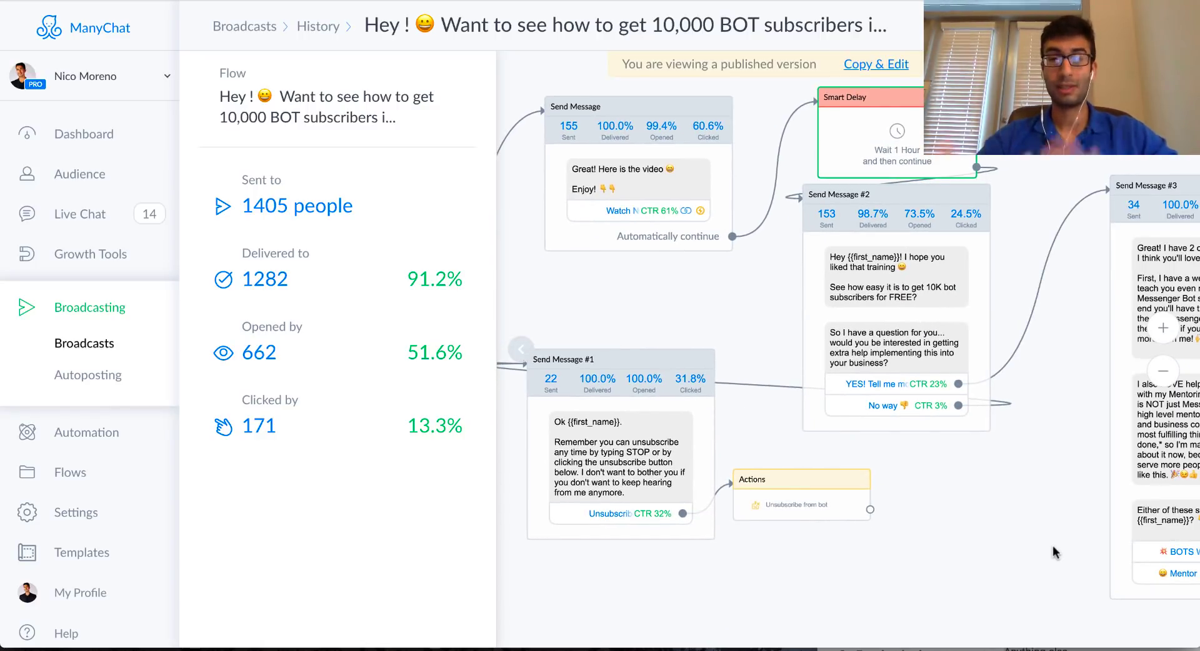
scroll(650, 306, left, 5)
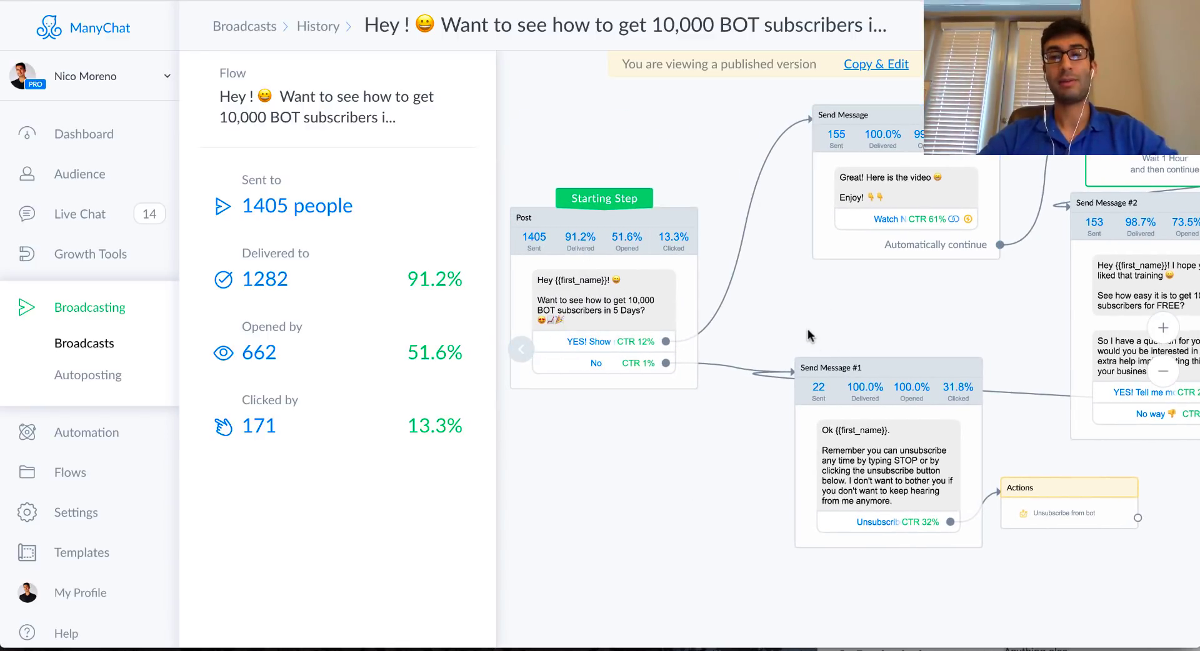
Examine the starting post up close, including its number of clicks and the click-through rates of the YES and No buttons.
scroll(840, 340, left, 2)
click(1163, 328)
drag(956, 297, 1050, 365)
scroll(1050, 366, up, 1)
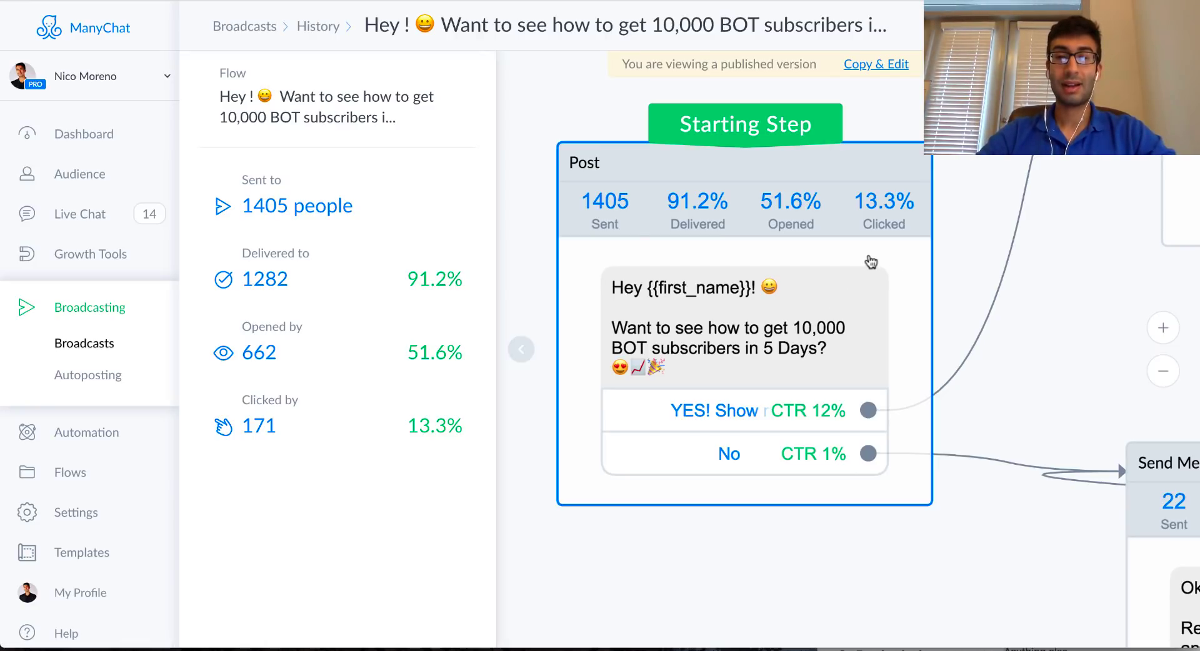
mouse_move(911, 199)
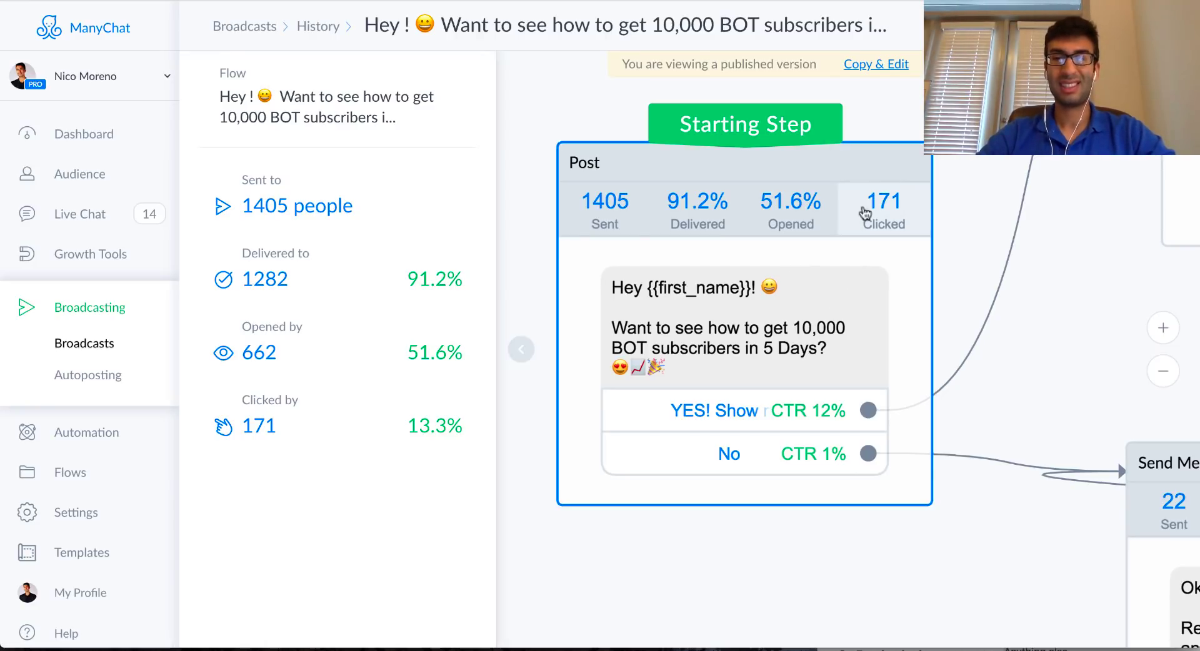
scroll(994, 187, up, 1)
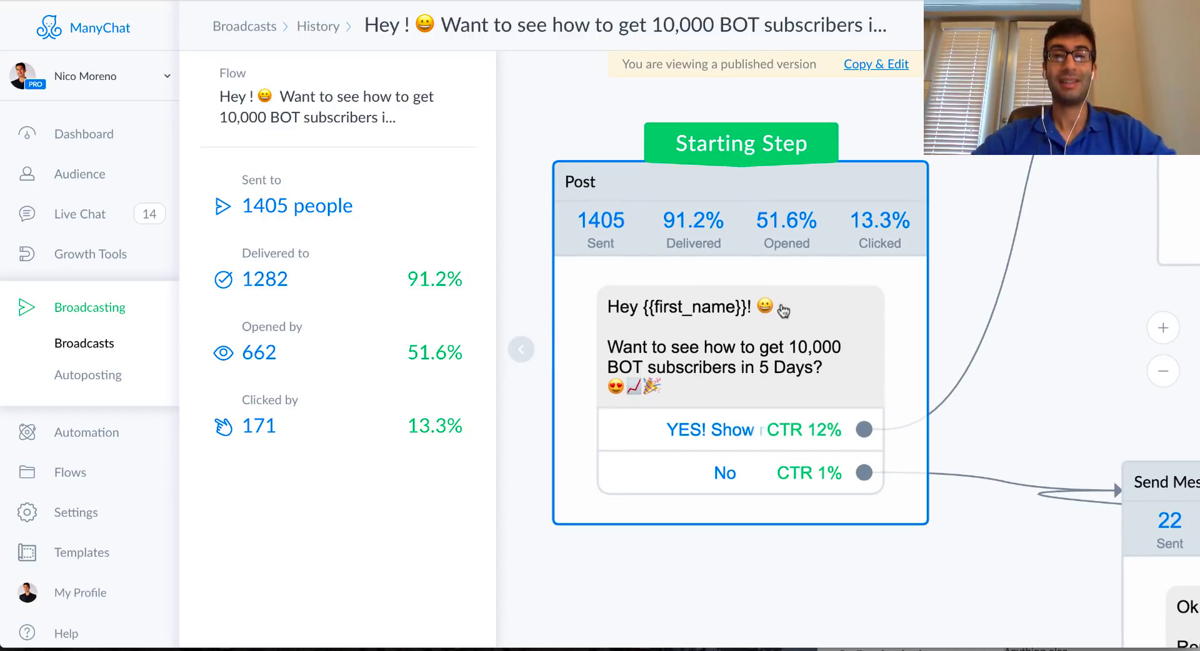
mouse_move(996, 384)
mouse_down()
mouse_move(830, 302)
mouse_move(998, 390)
mouse_up()
scroll(998, 390, down, 2)
scroll(997, 390, left, 2)
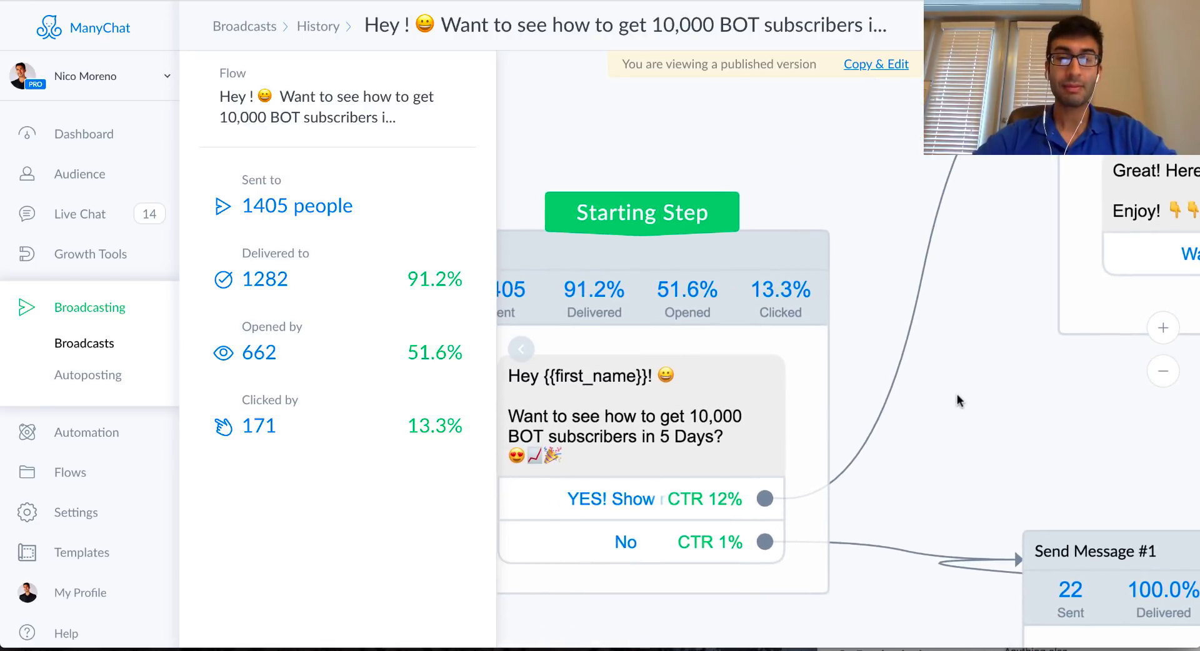
scroll(851, 181, left, 2)
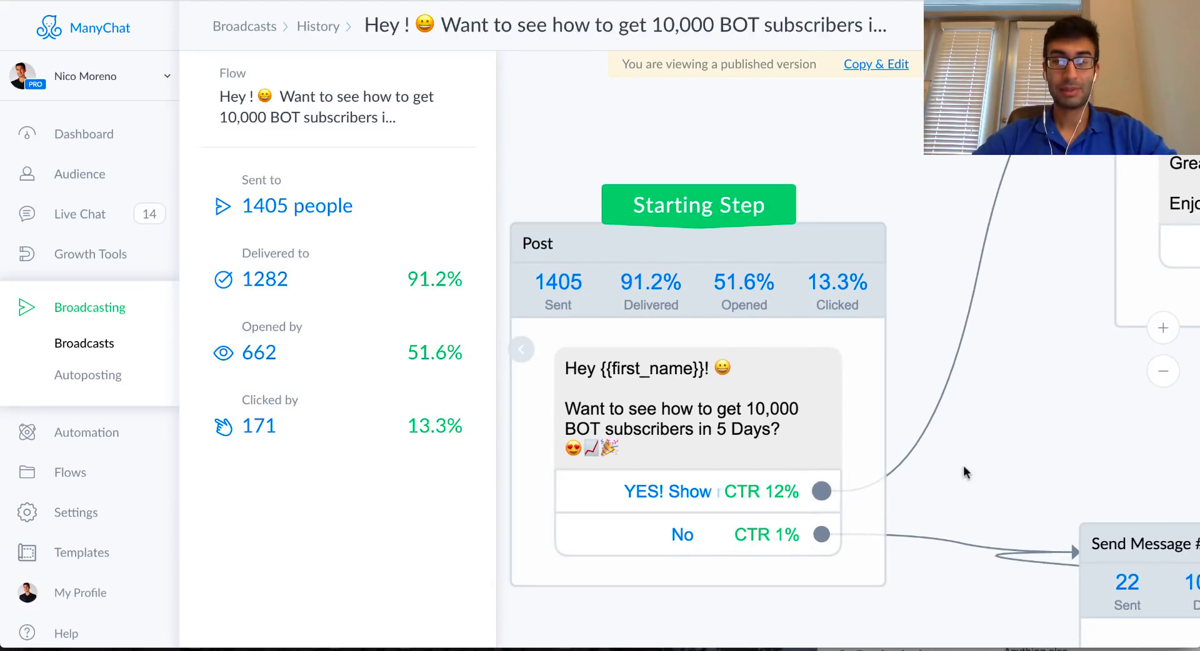
Follow the No branch to Send Message #1 and examine its unsubscribe text, button and linked action.
scroll(1077, 351, down, 3)
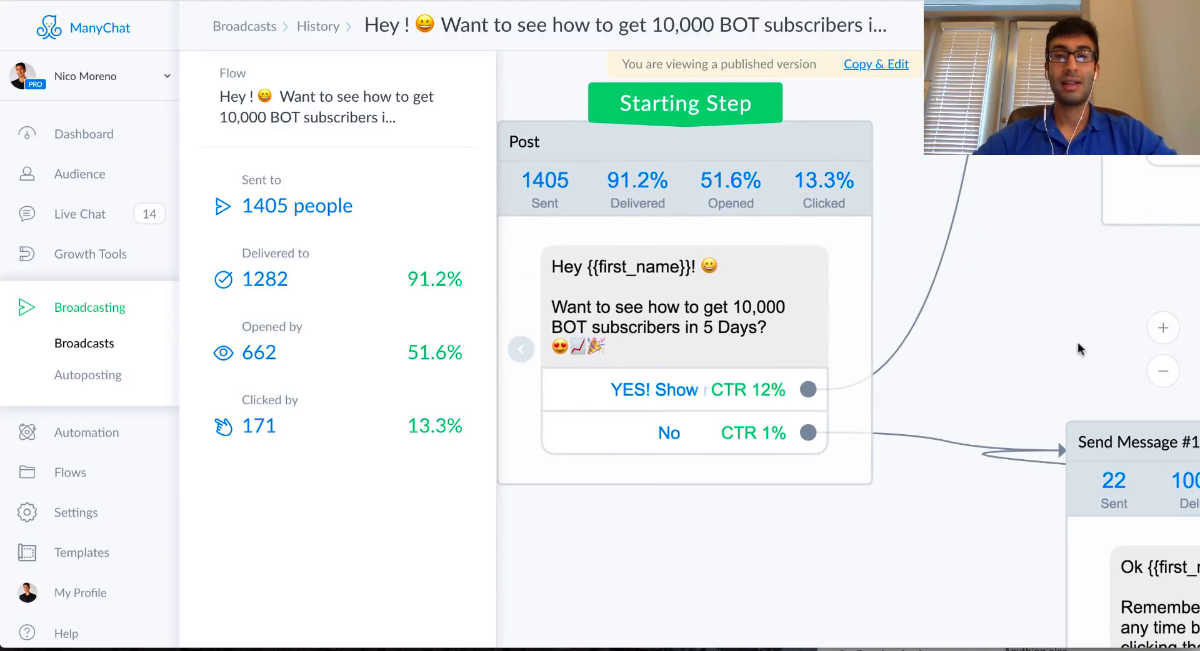
scroll(1031, 350, down, 3)
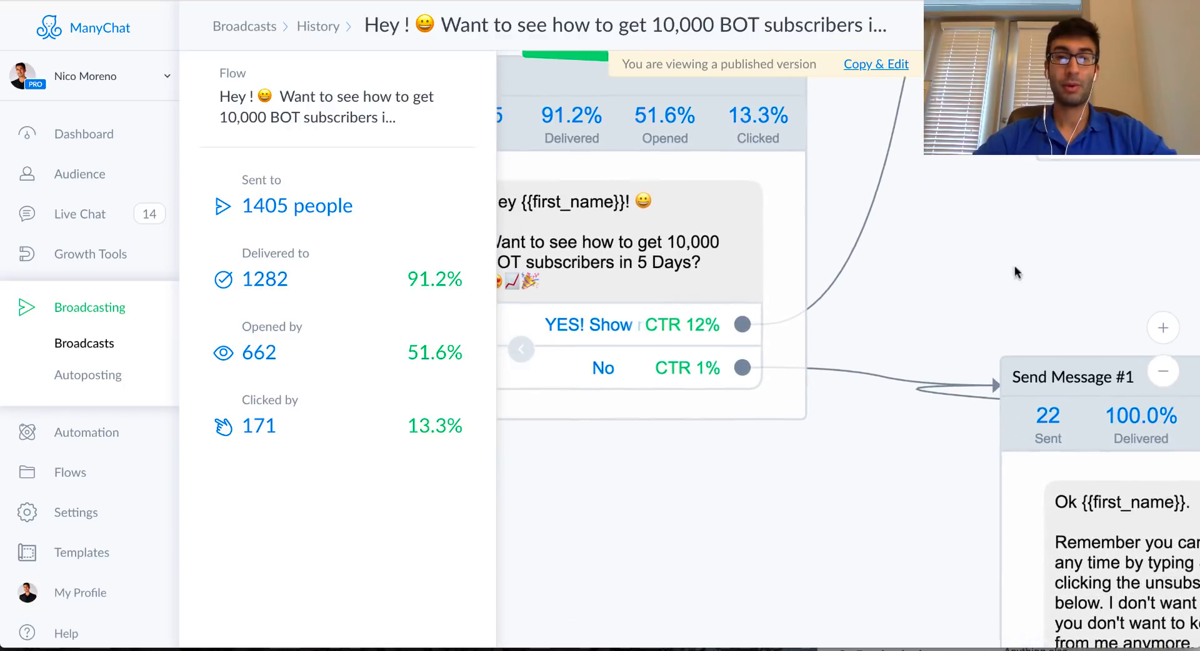
drag(1001, 594, 711, 410)
drag(851, 509, 833, 495)
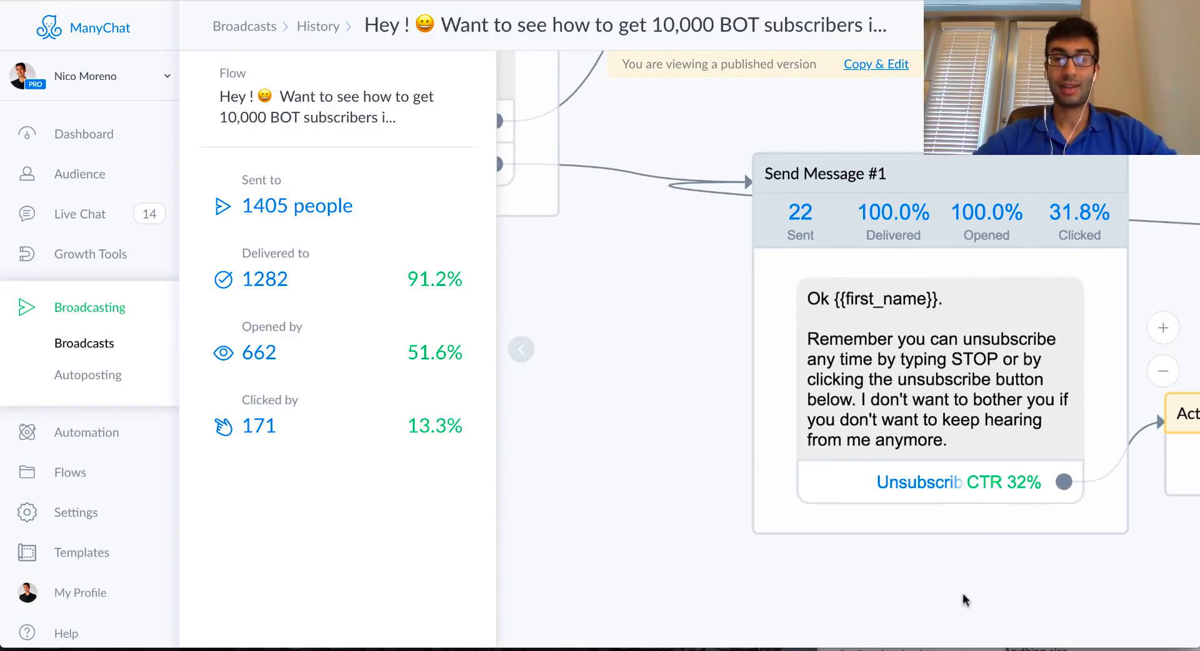
drag(967, 597, 838, 592)
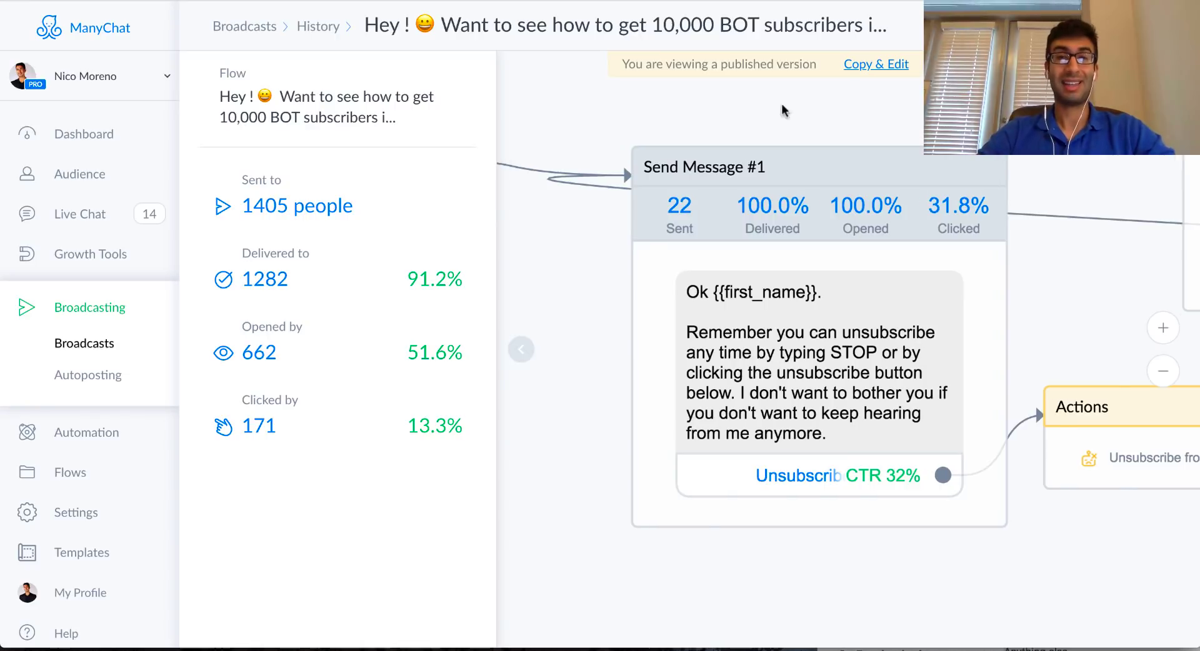
Follow the YES branch to the video message and examine its open and click statistics and the Watch button's click-through rate.
scroll(634, 503, up, 6)
scroll(634, 503, left, 6)
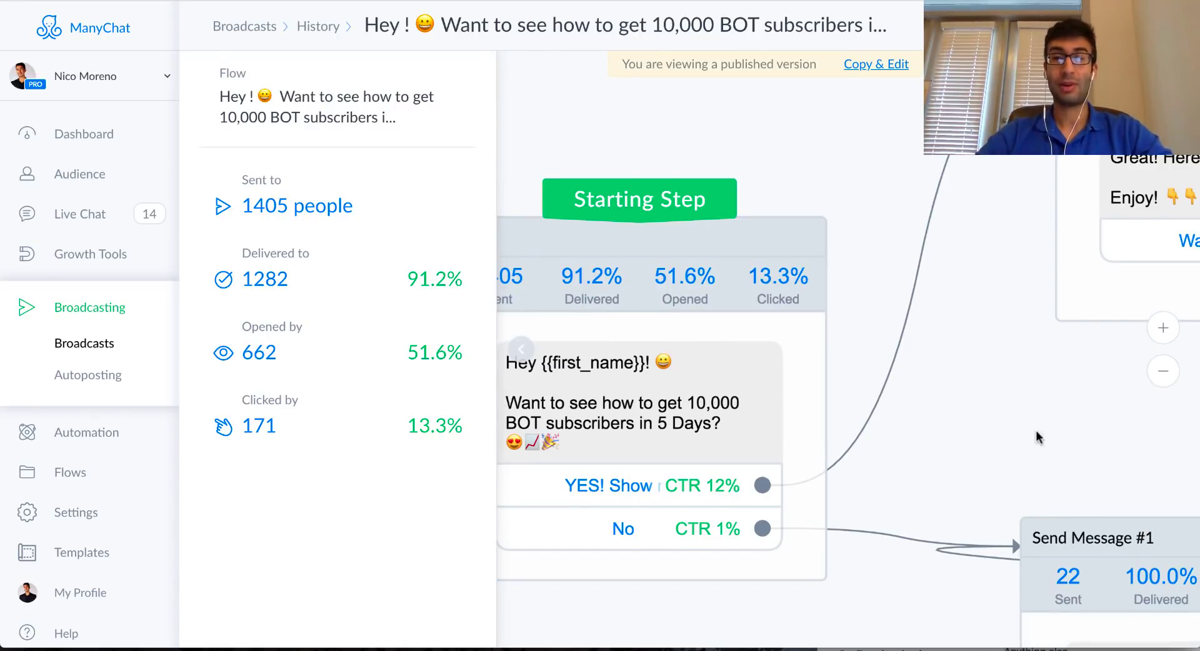
drag(1000, 443, 803, 463)
scroll(803, 464, right, 5)
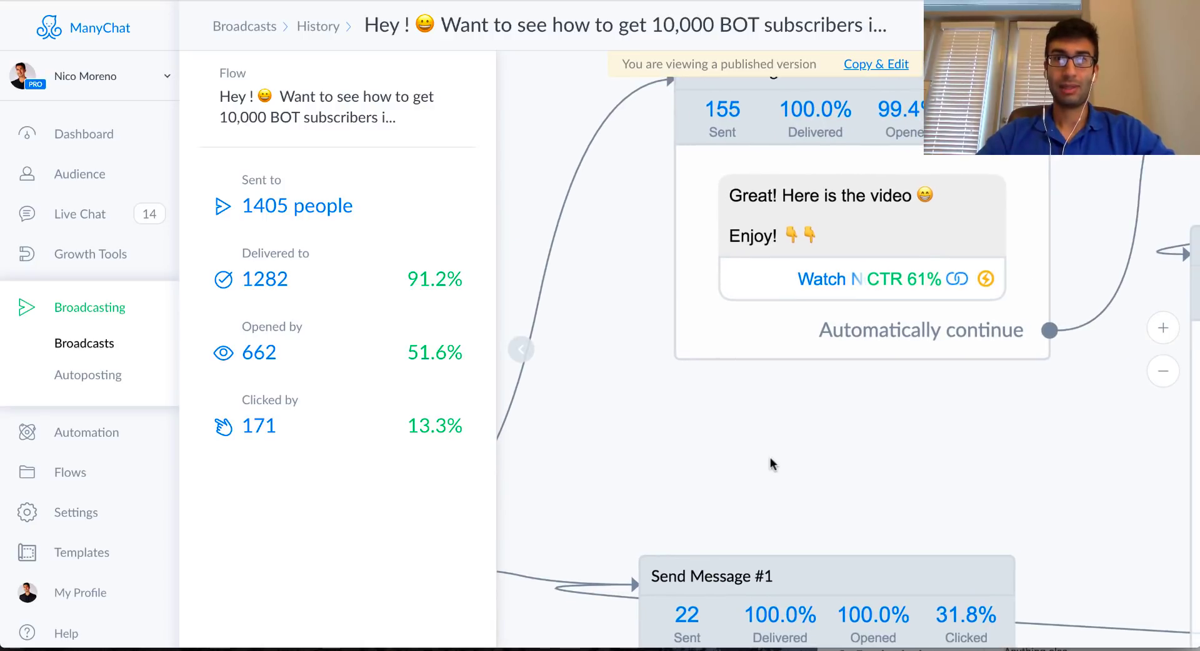
scroll(745, 501, up, 3)
scroll(745, 500, right, 3)
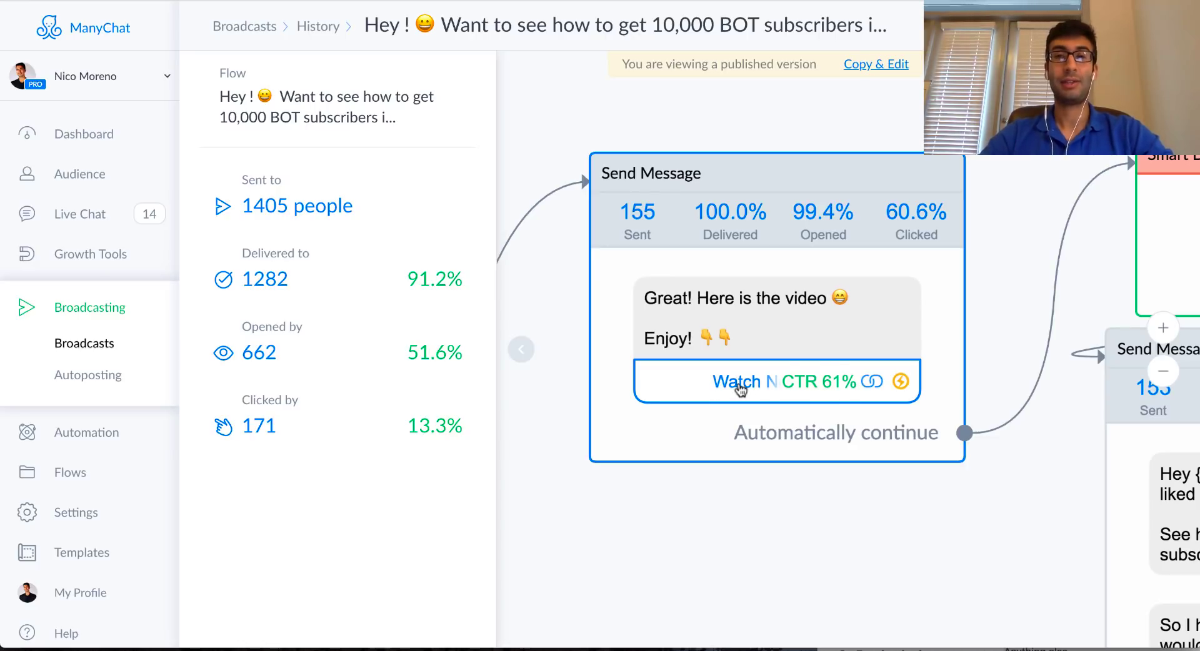
mouse_move(898, 226)
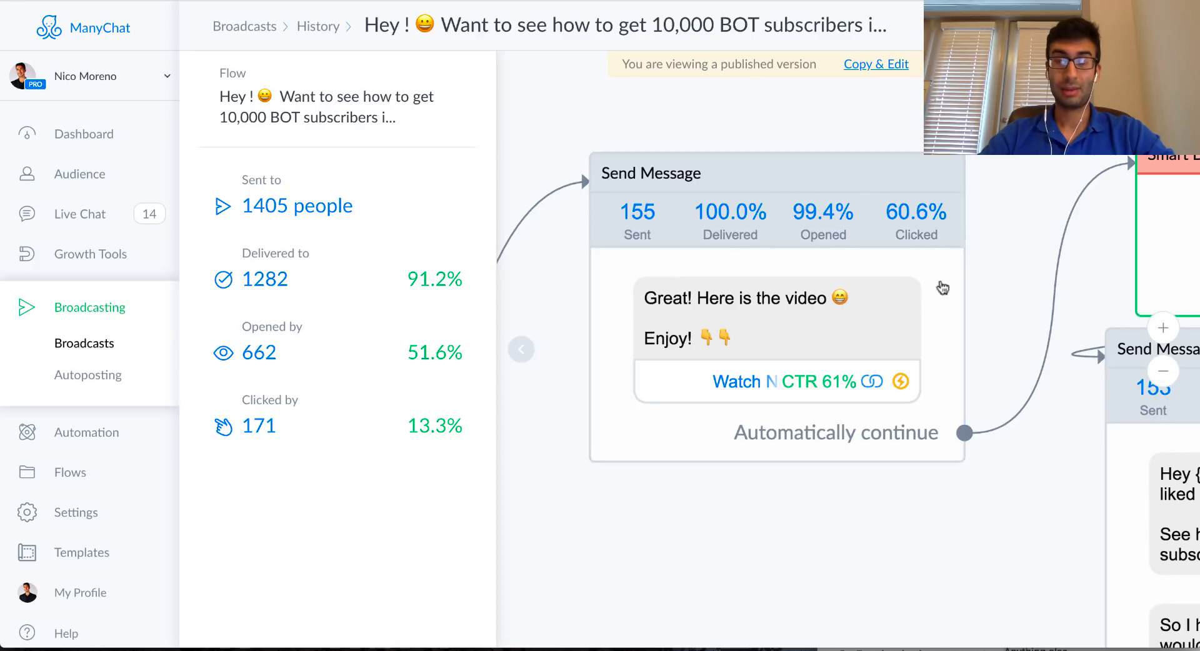
scroll(691, 345, right, 4)
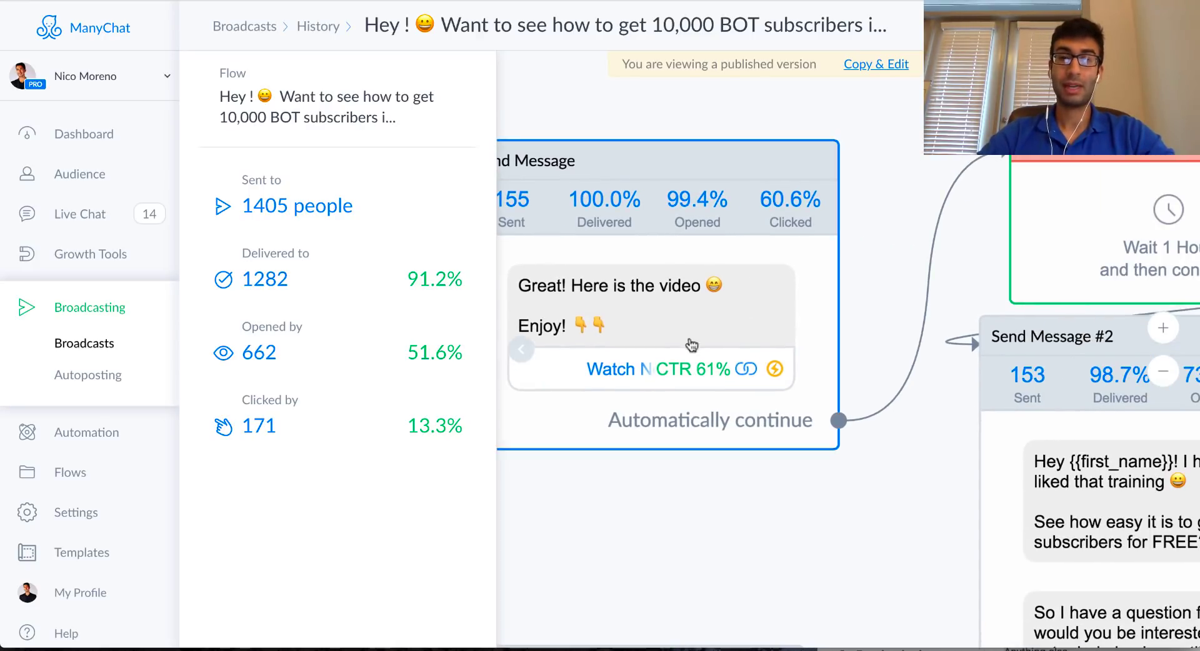
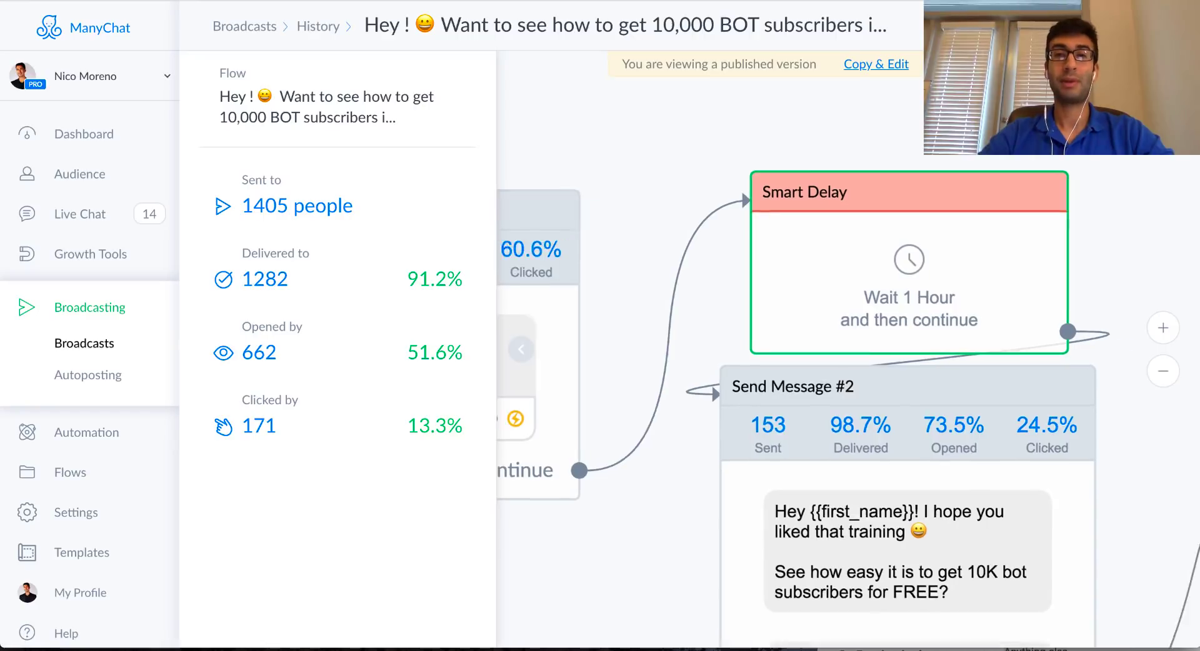
scroll(872, 180, left, 5)
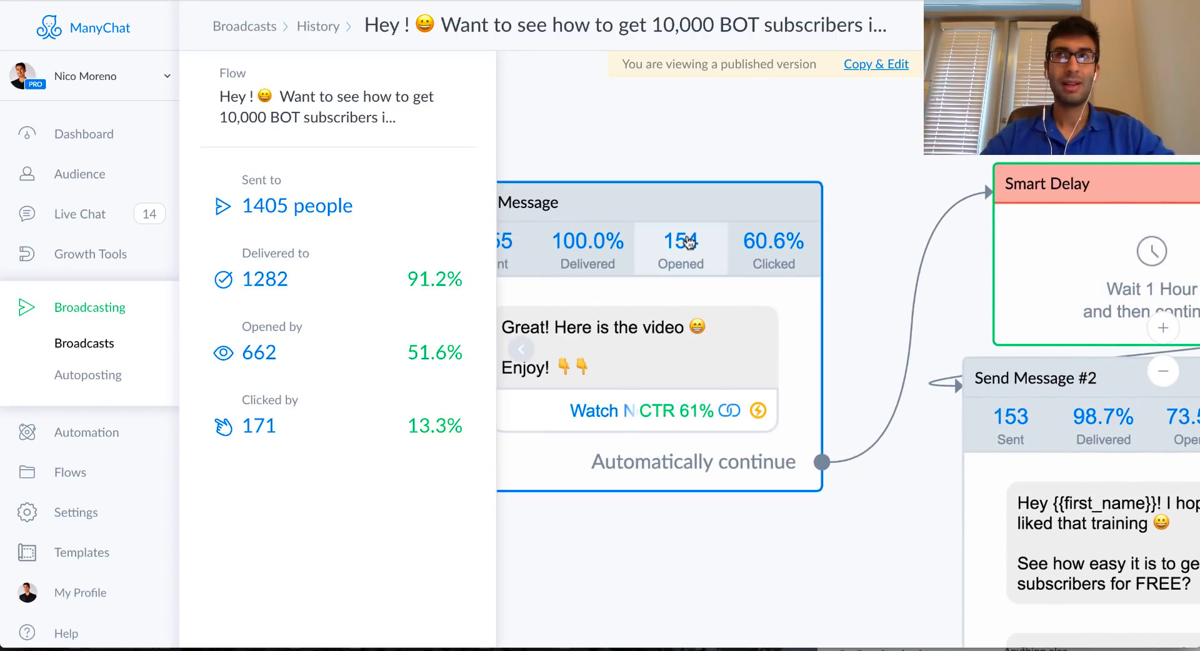
Follow the automatic continuation through the Smart Delay to Send Message #2 and examine its statistics and text.
scroll(923, 182, right, 10)
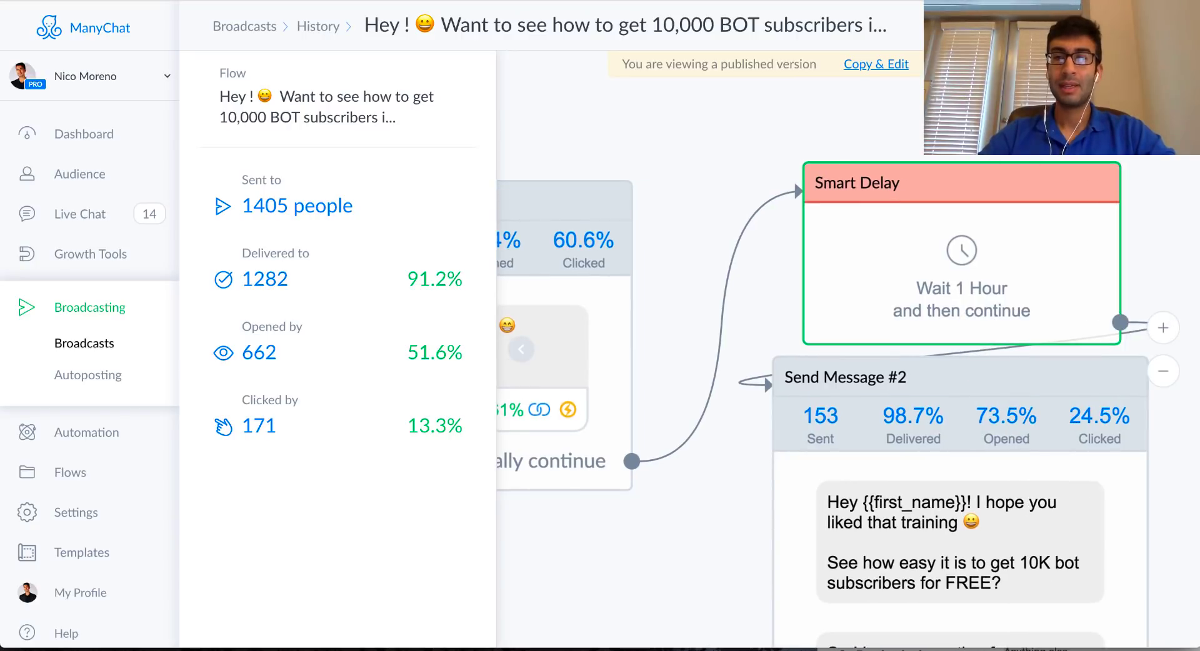
scroll(985, 201, down, 3)
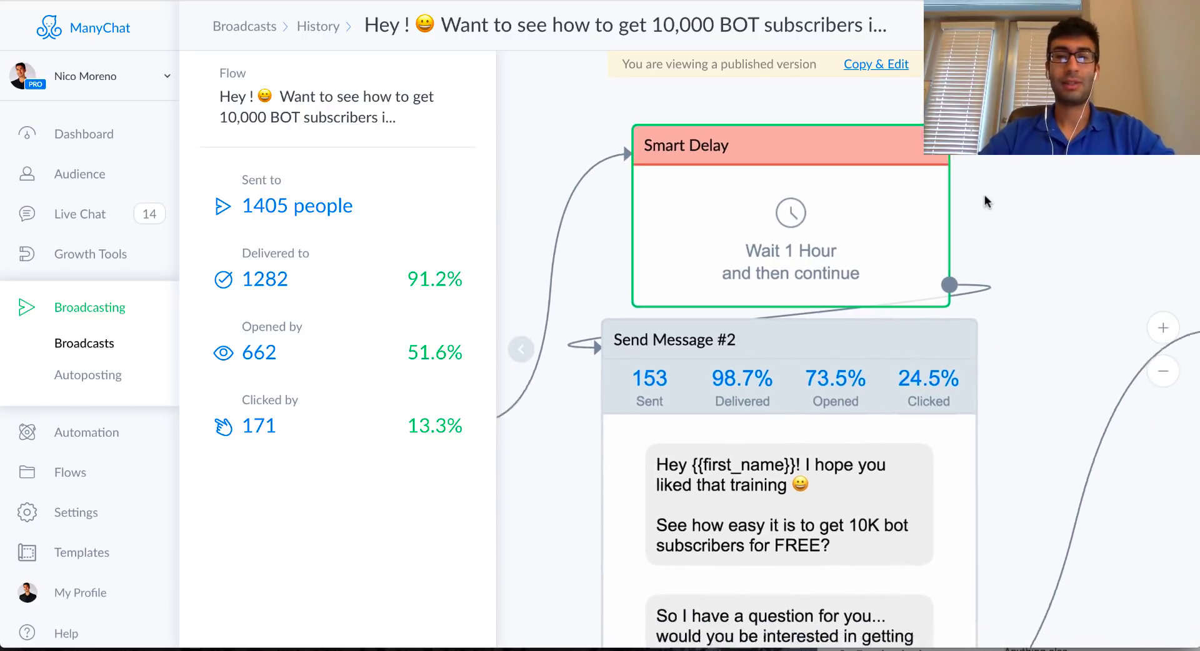
scroll(956, 269, down, 2)
scroll(953, 253, down, 3)
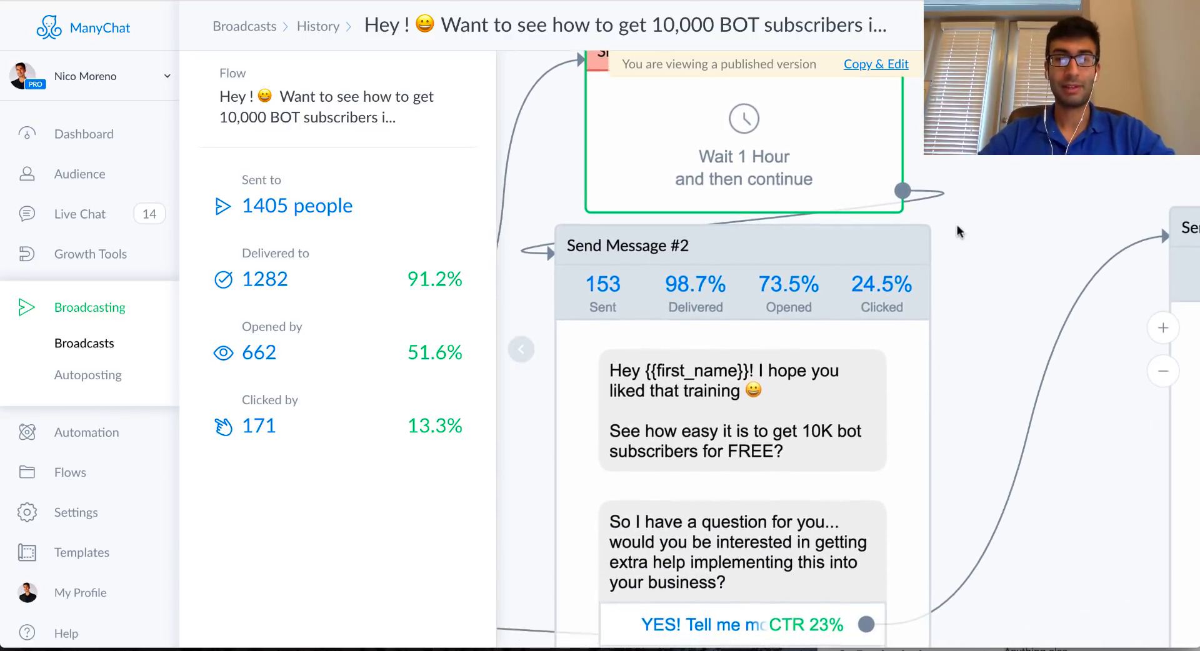
Examine the question in Send Message #2 and the click-through rates of its YES and No way buttons.
scroll(983, 228, up, 1)
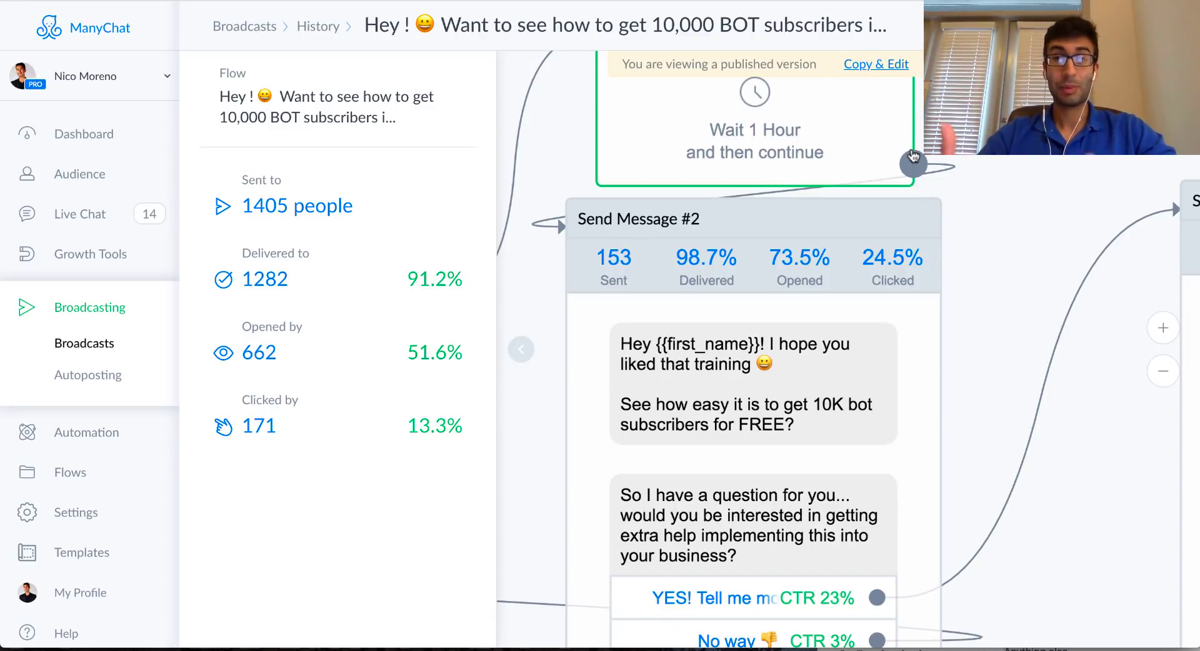
scroll(985, 313, down, 3)
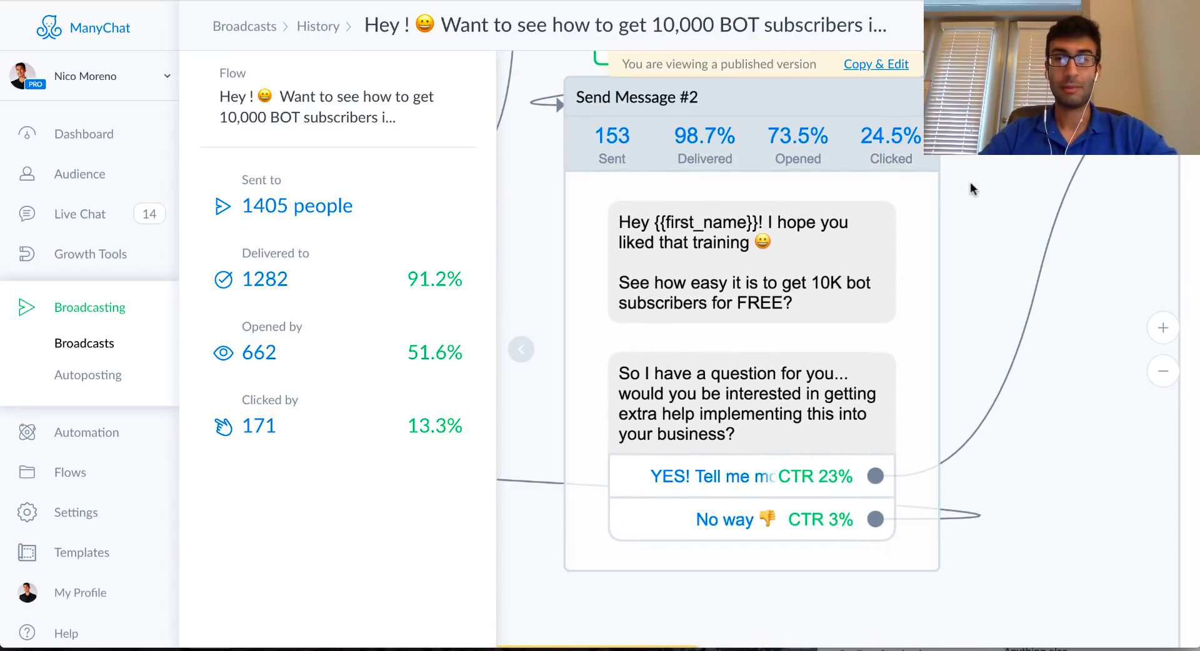
scroll(965, 181, right, 1)
scroll(961, 172, down, 1)
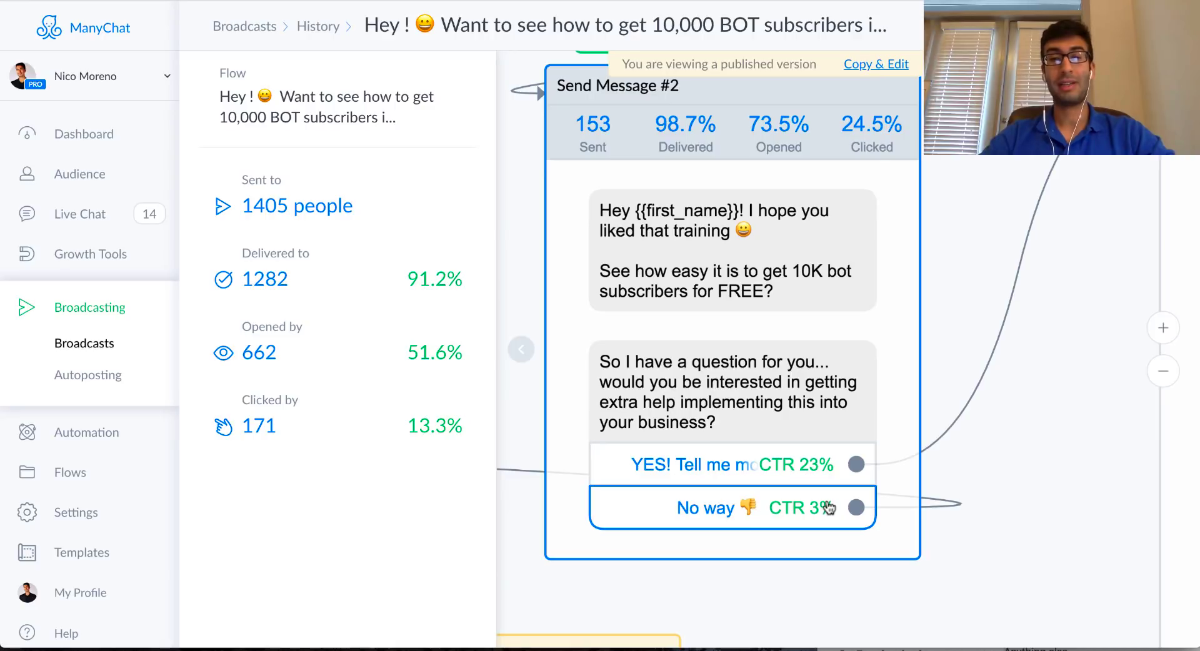
Follow the No way branch of Send Message #2 back to the unsubscribe text in Send Message #1.
drag(969, 450, 1074, 294)
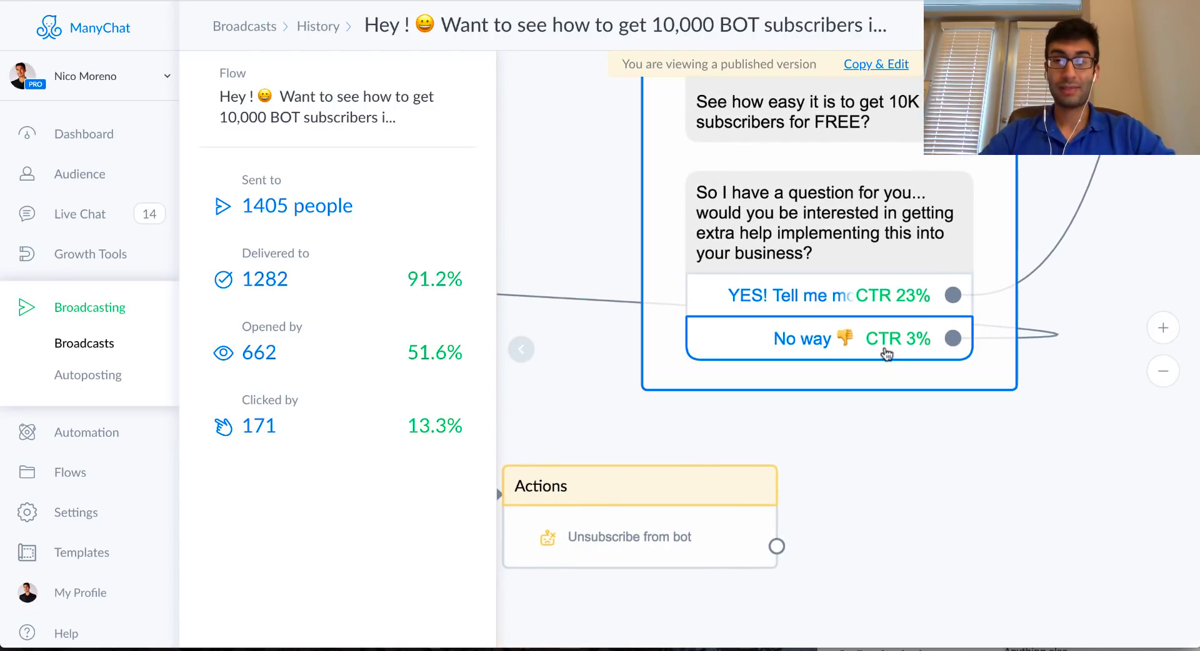
drag(586, 347, 1081, 314)
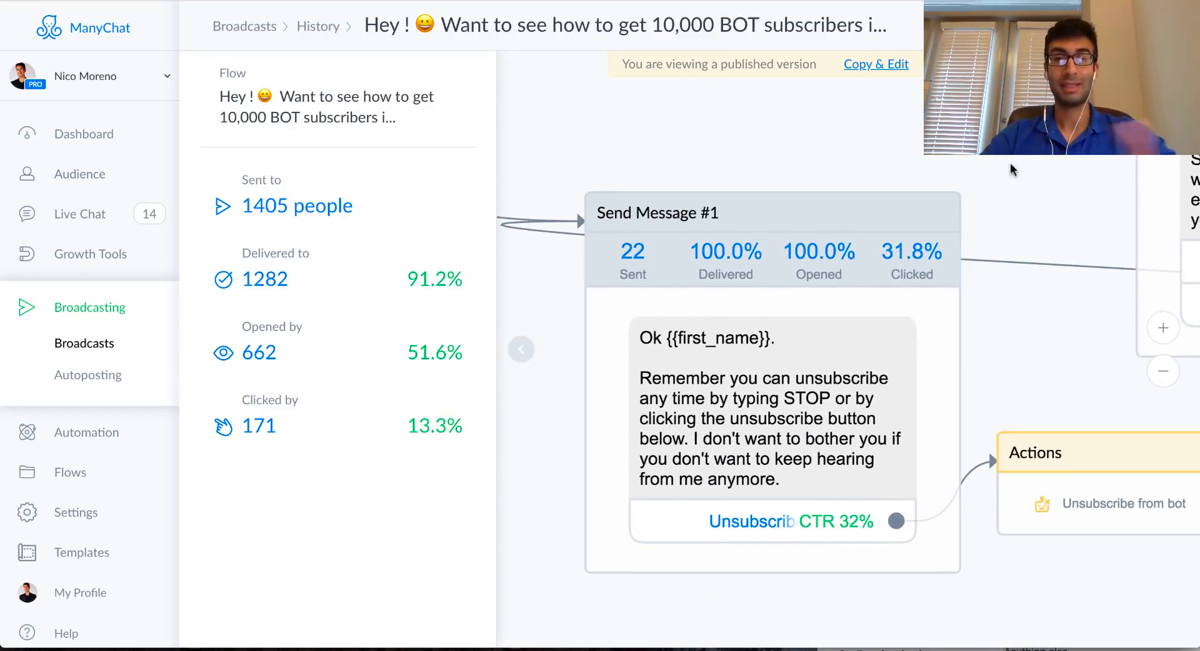
drag(1007, 166, 995, 170)
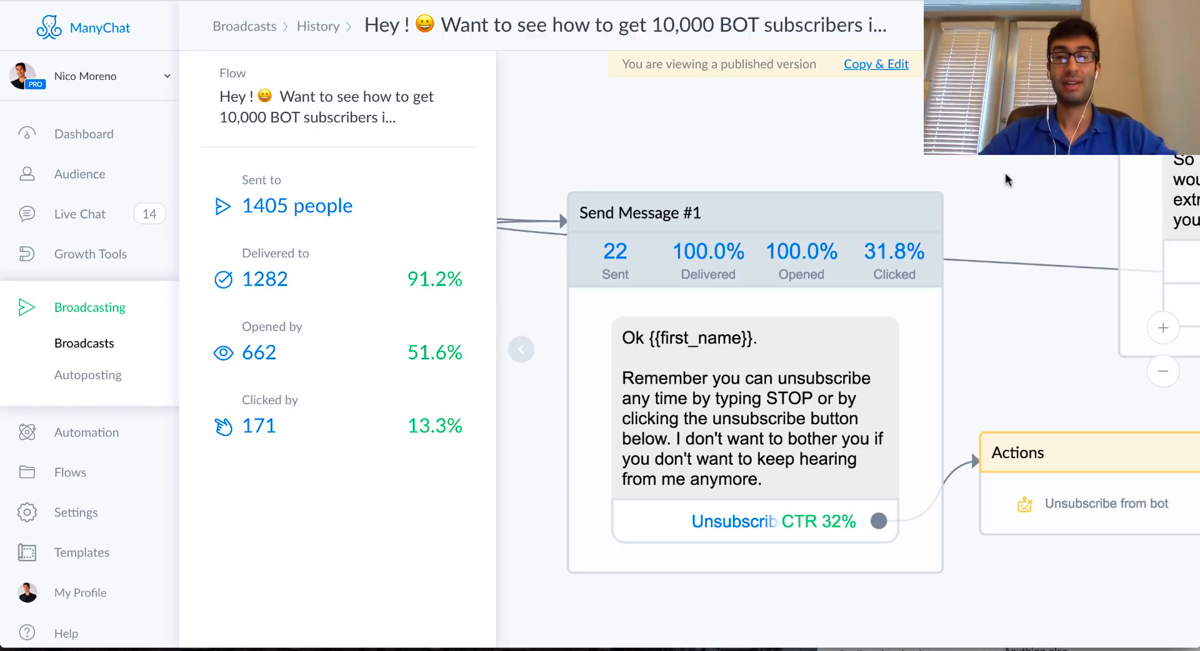
Return to Send Message #2 and follow its YES branch to Send Message #3, examining that message's statistics.
drag(1007, 181, 616, 129)
scroll(924, 348, right, 5)
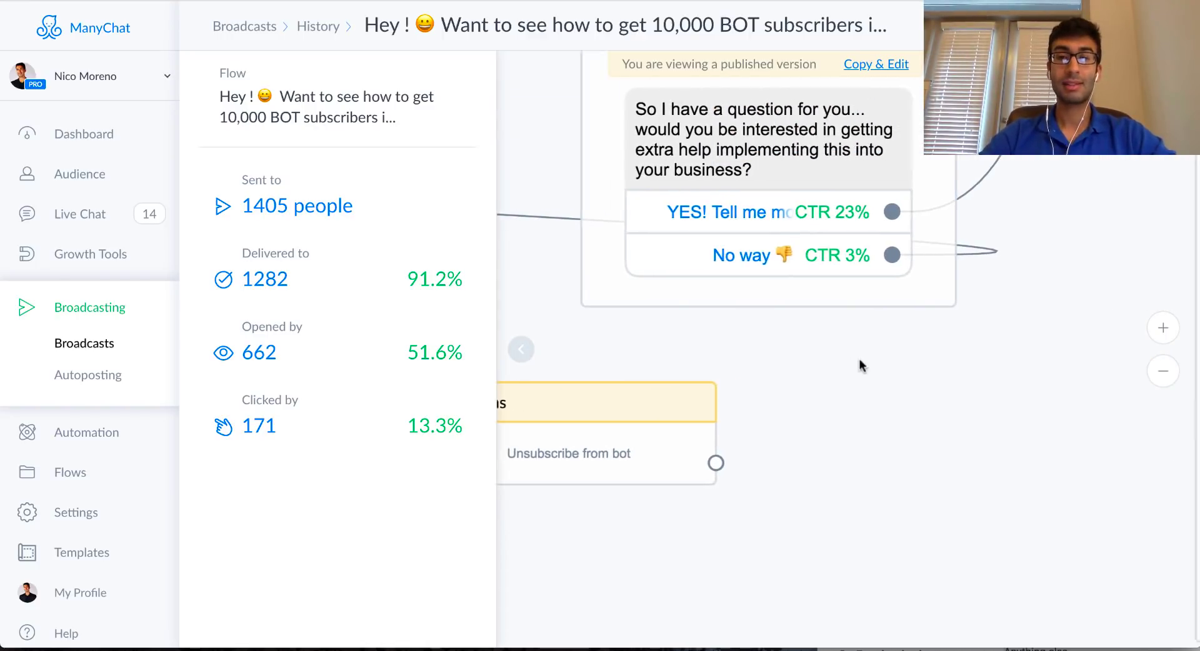
scroll(973, 331, up, 3)
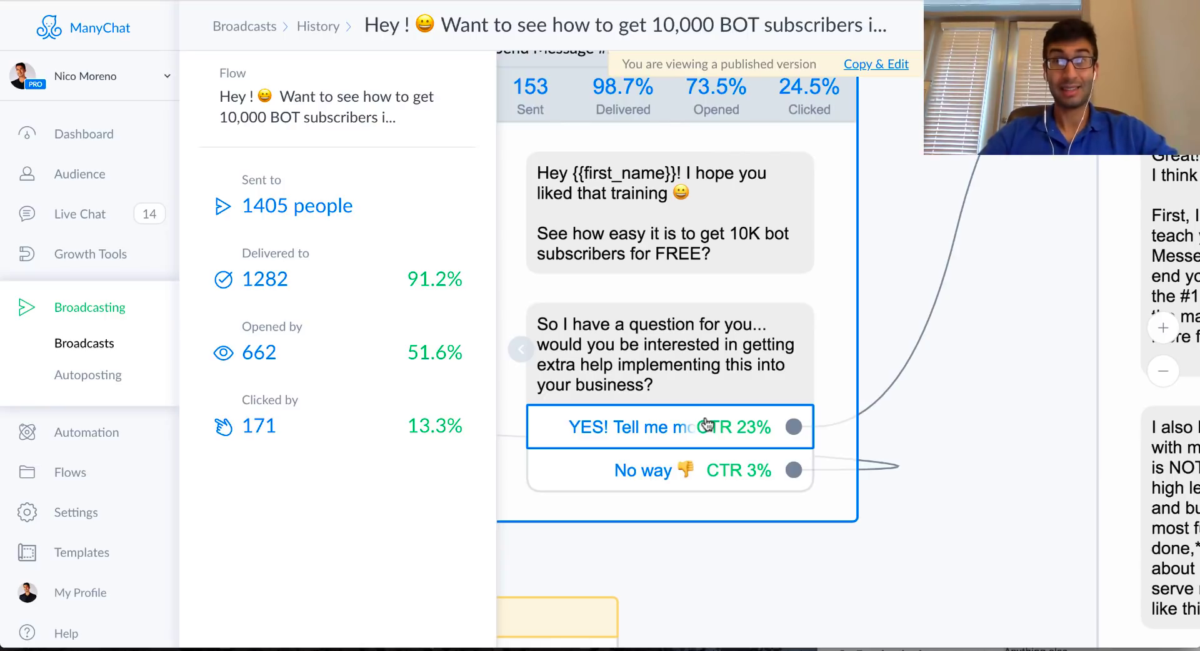
drag(1045, 323, 885, 410)
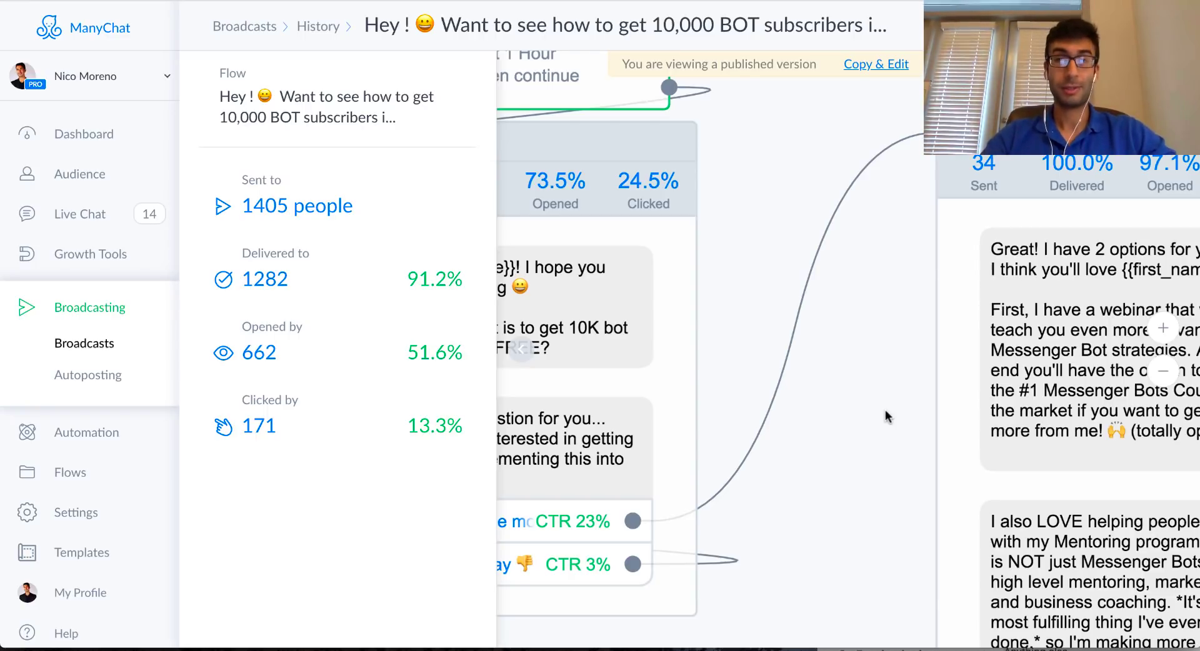
scroll(885, 410, right, 5)
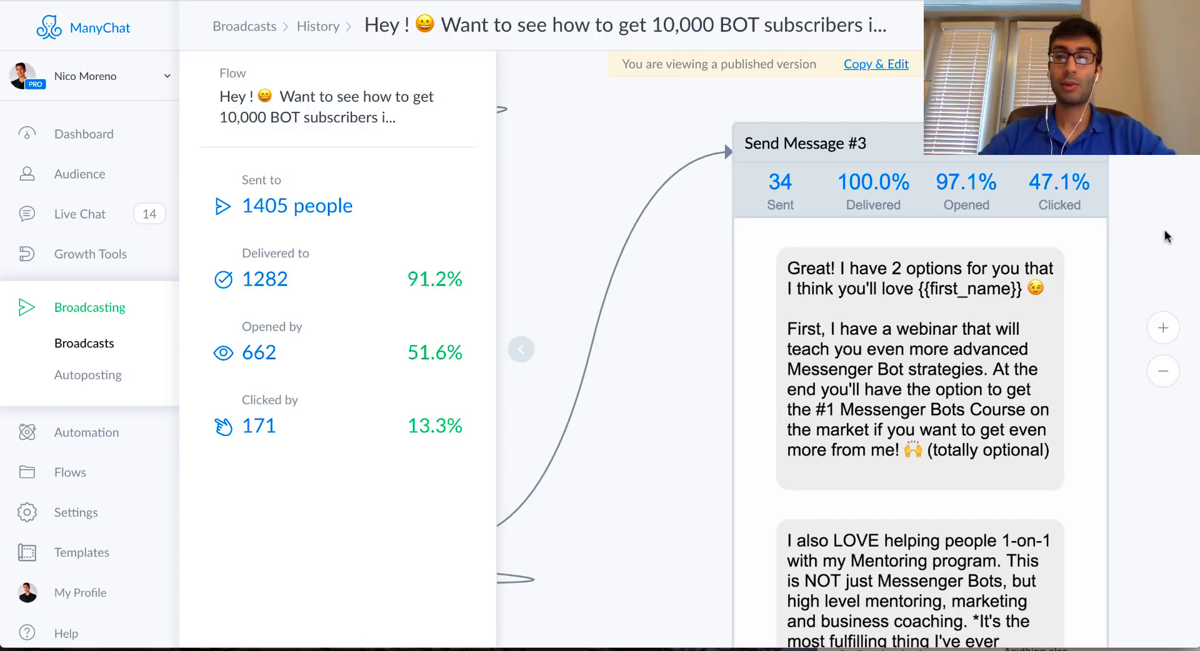
drag(1166, 236, 1053, 204)
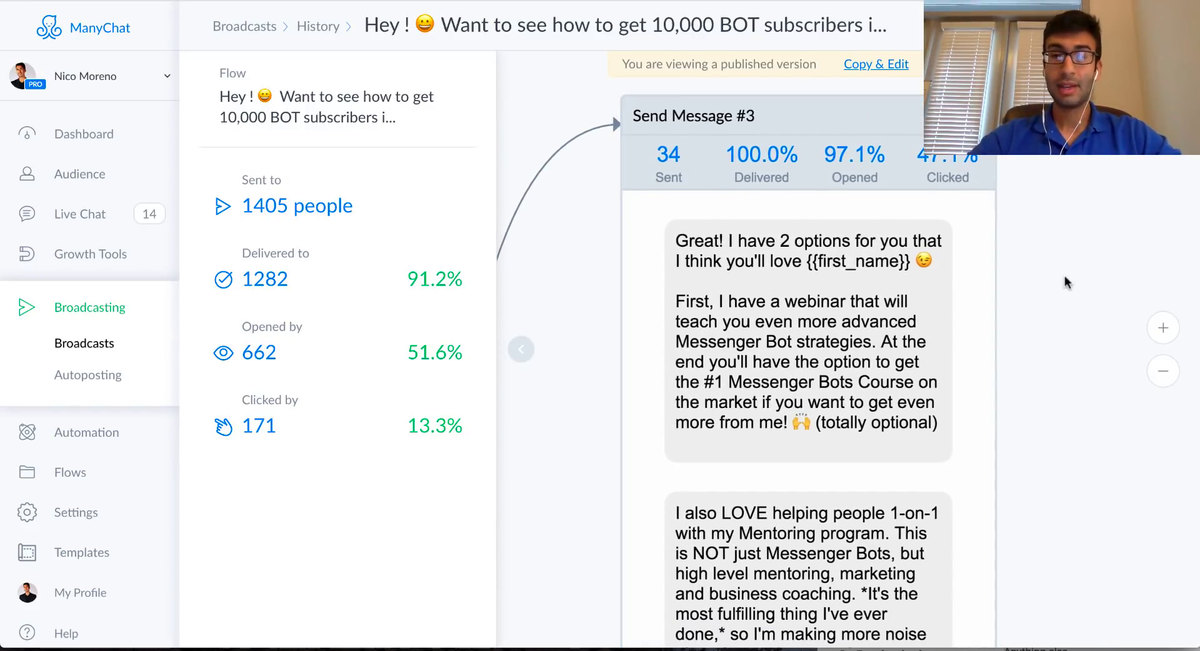
Read the webinar and mentoring offers in Send Message #3 down to its closing question and two buttons.
scroll(1063, 279, down, 4)
scroll(1007, 172, right, 2)
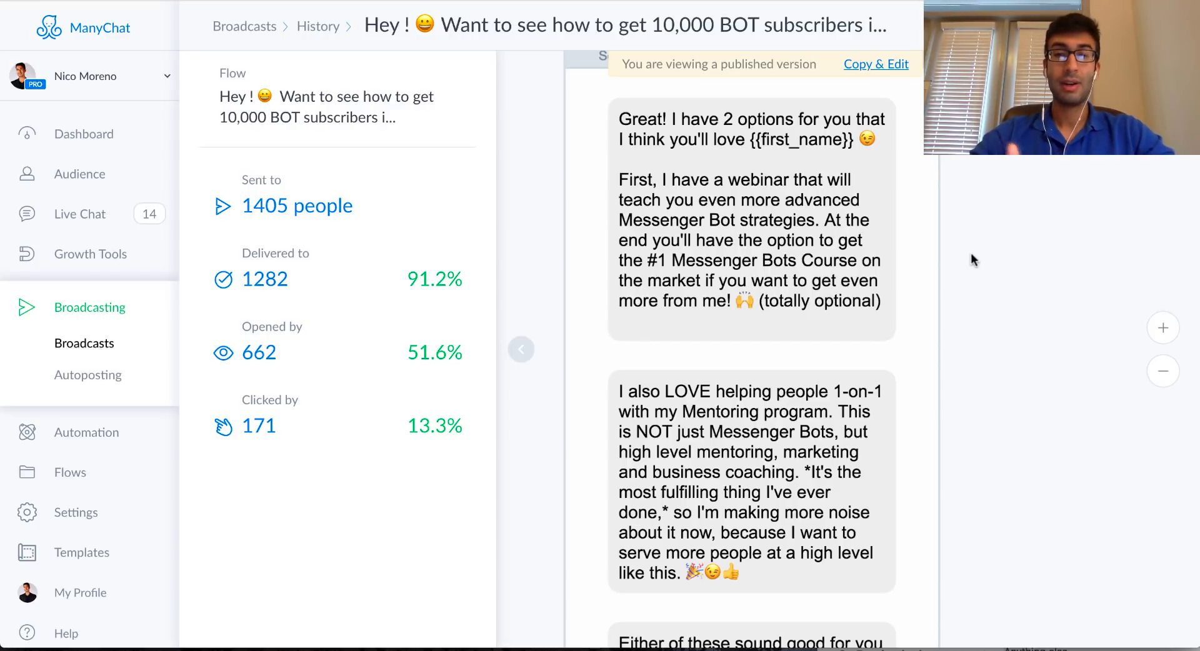
scroll(970, 252, down, 2)
scroll(973, 253, down, 3)
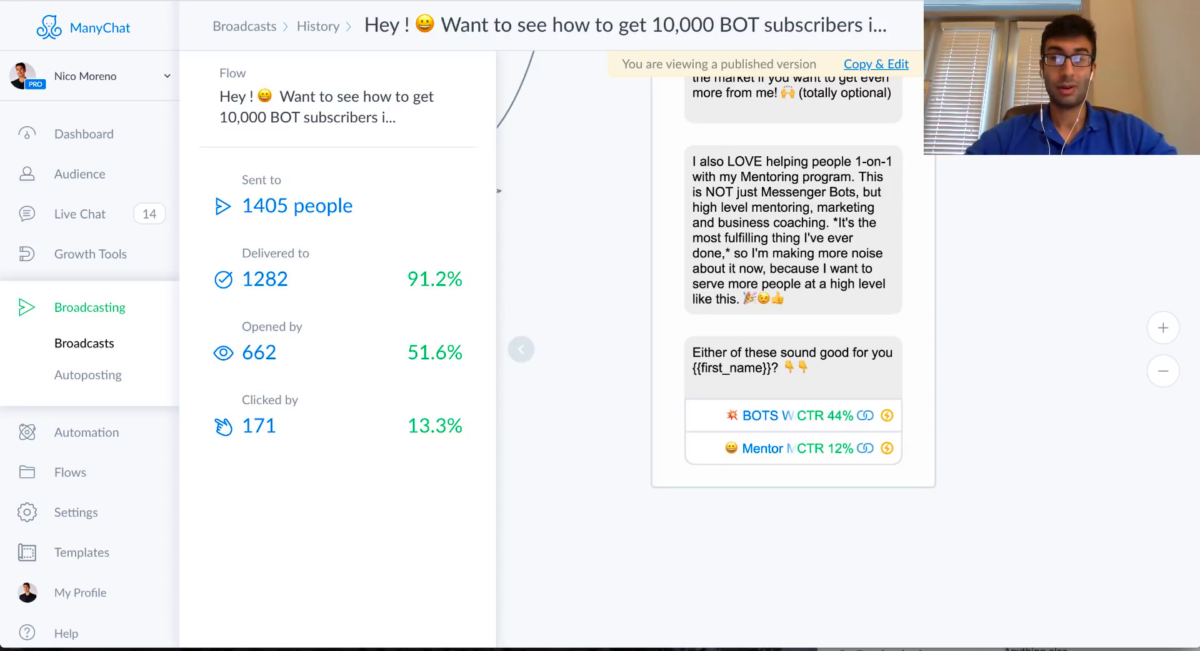
click(1162, 331)
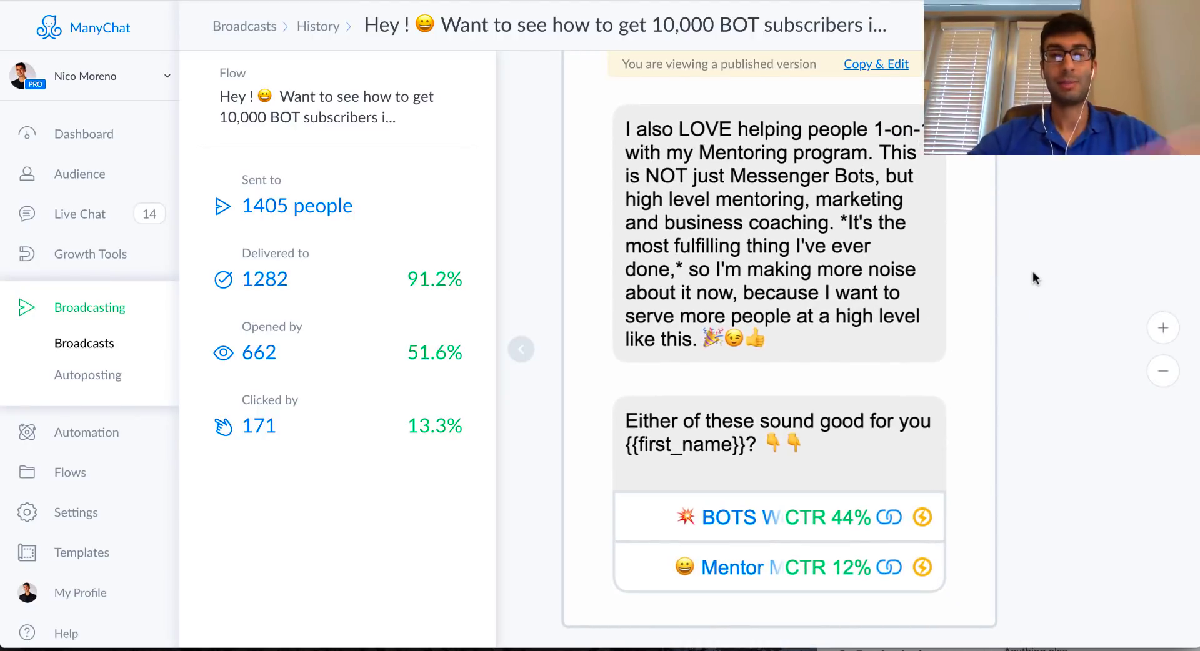
drag(788, 158, 753, 142)
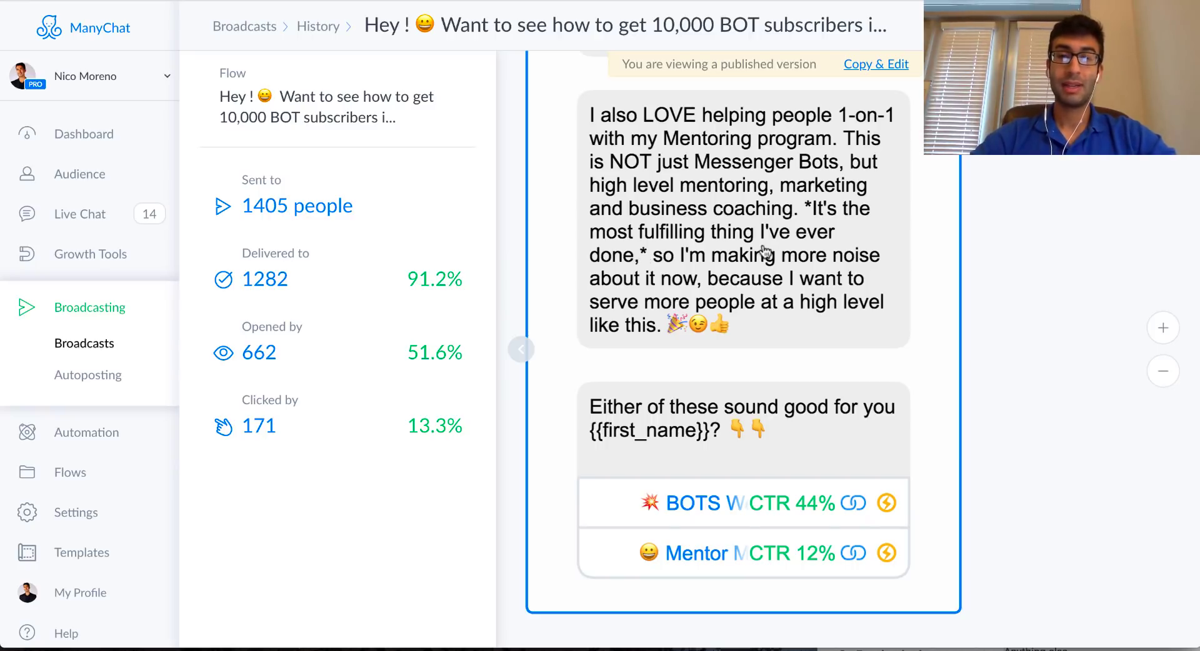
drag(1036, 292, 1044, 267)
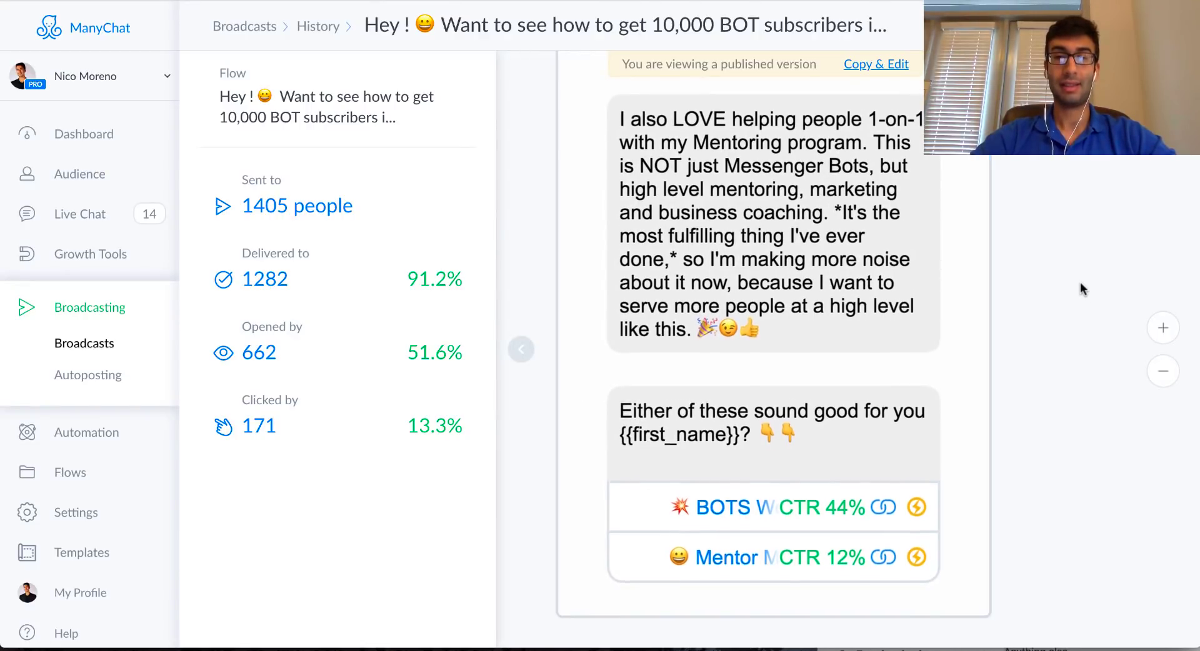
scroll(1080, 282, down, 1)
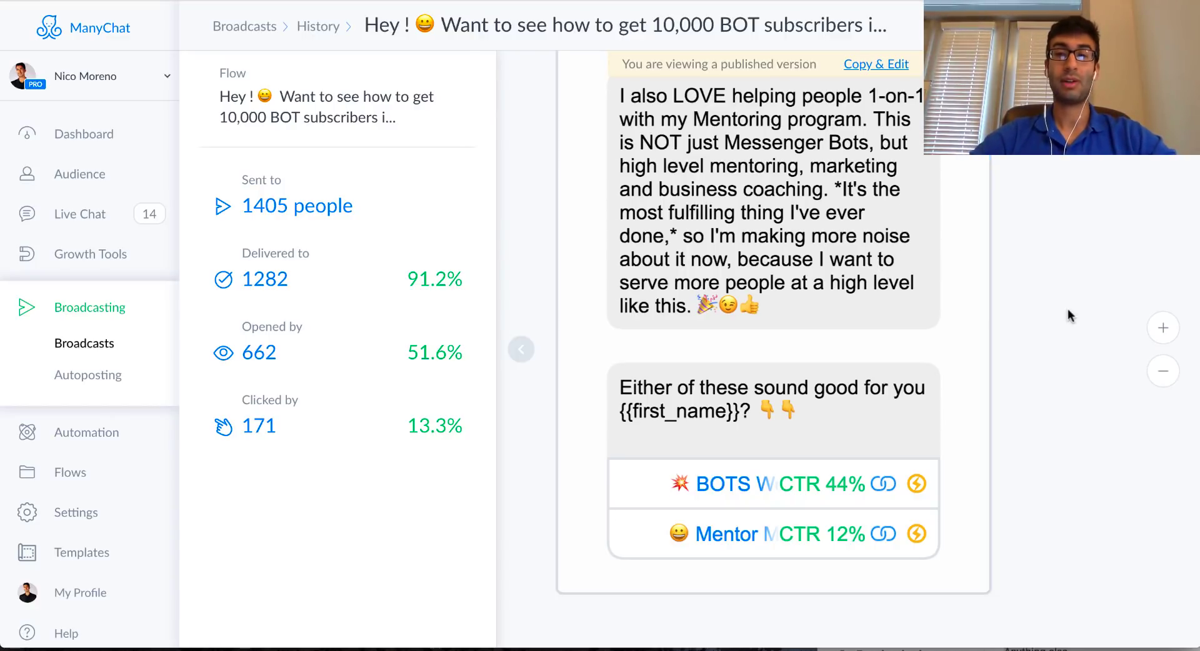
Compare the webinar and mentoring descriptions in Send Message #3 with the click-through rates of the BOTS and Mentor buttons.
scroll(1068, 309, up, 3)
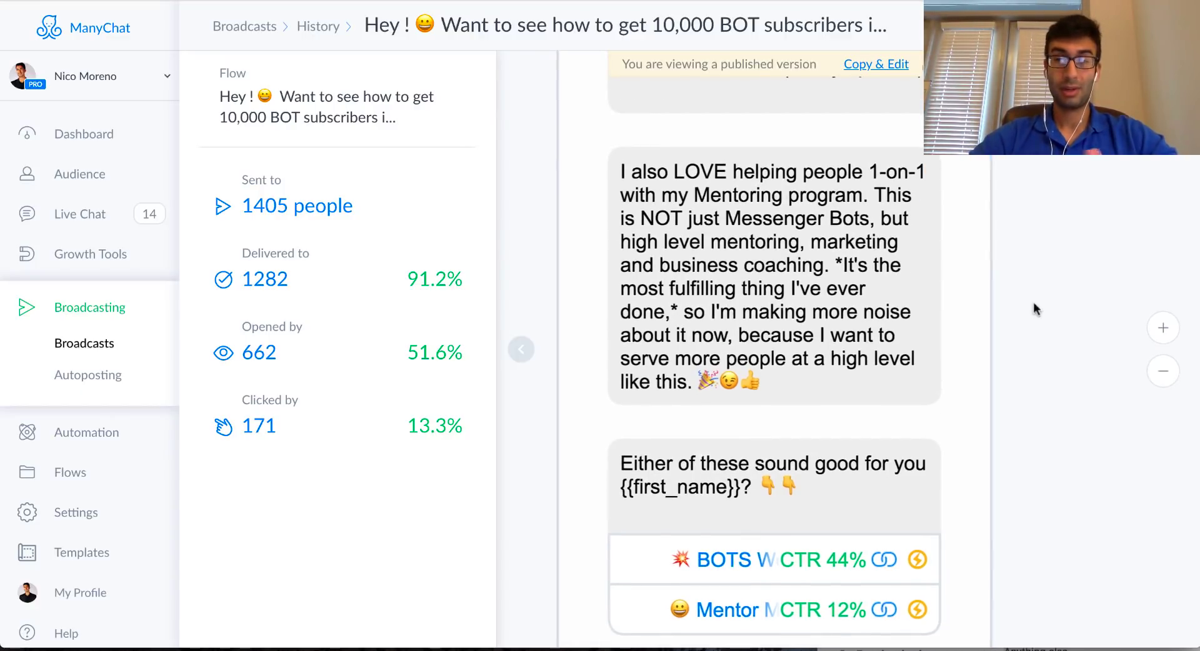
scroll(1034, 308, down, 4)
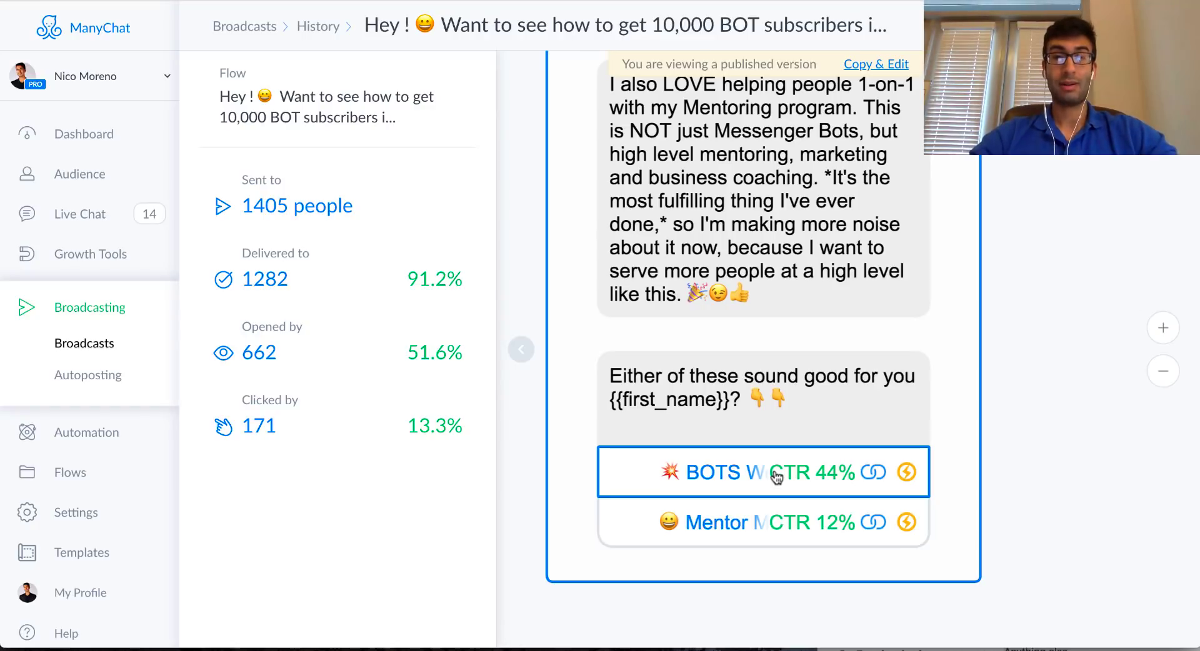
scroll(922, 331, up, 1)
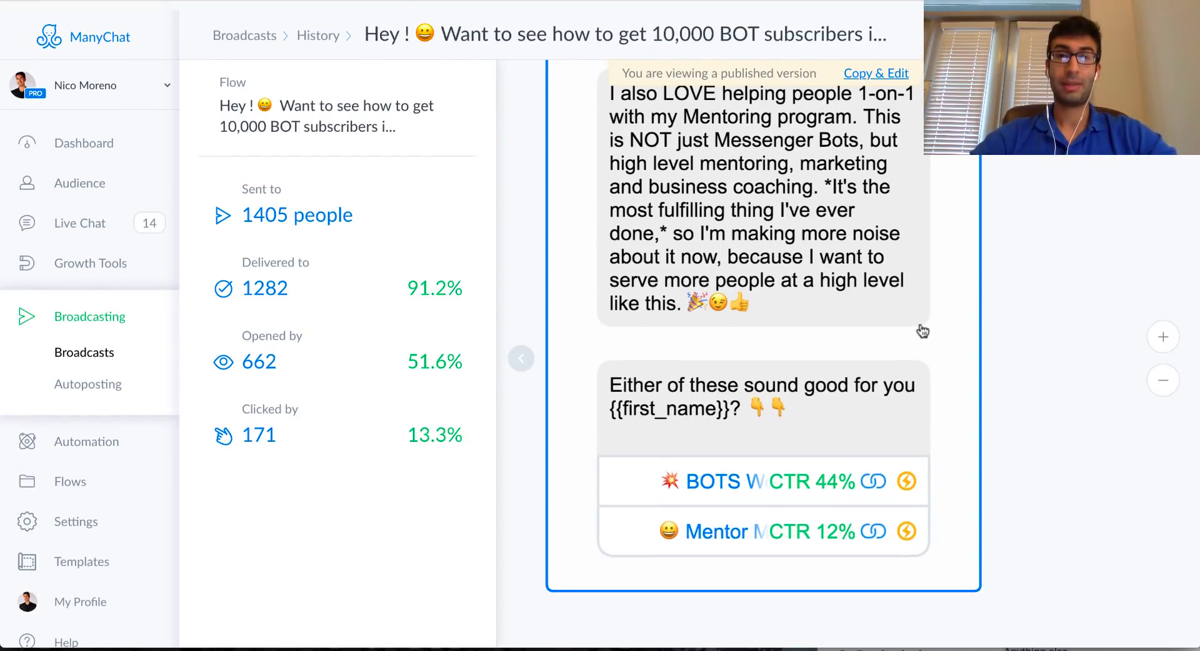
scroll(975, 293, down, 1)
scroll(1031, 260, up, 6)
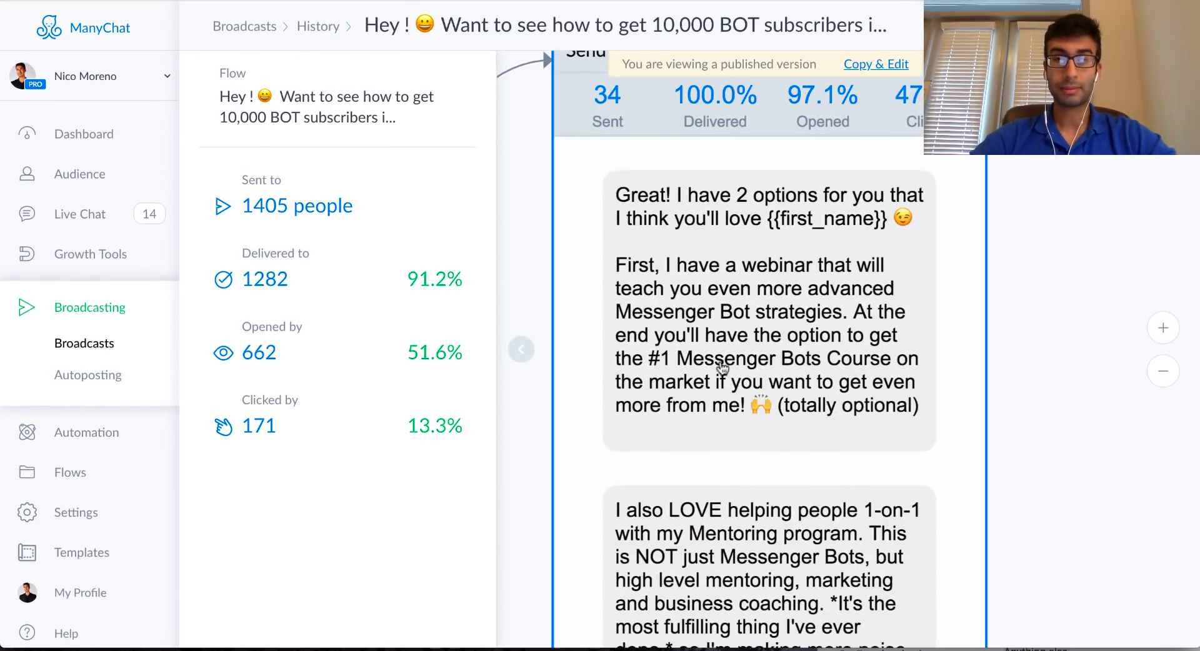
scroll(1060, 414, down, 6)
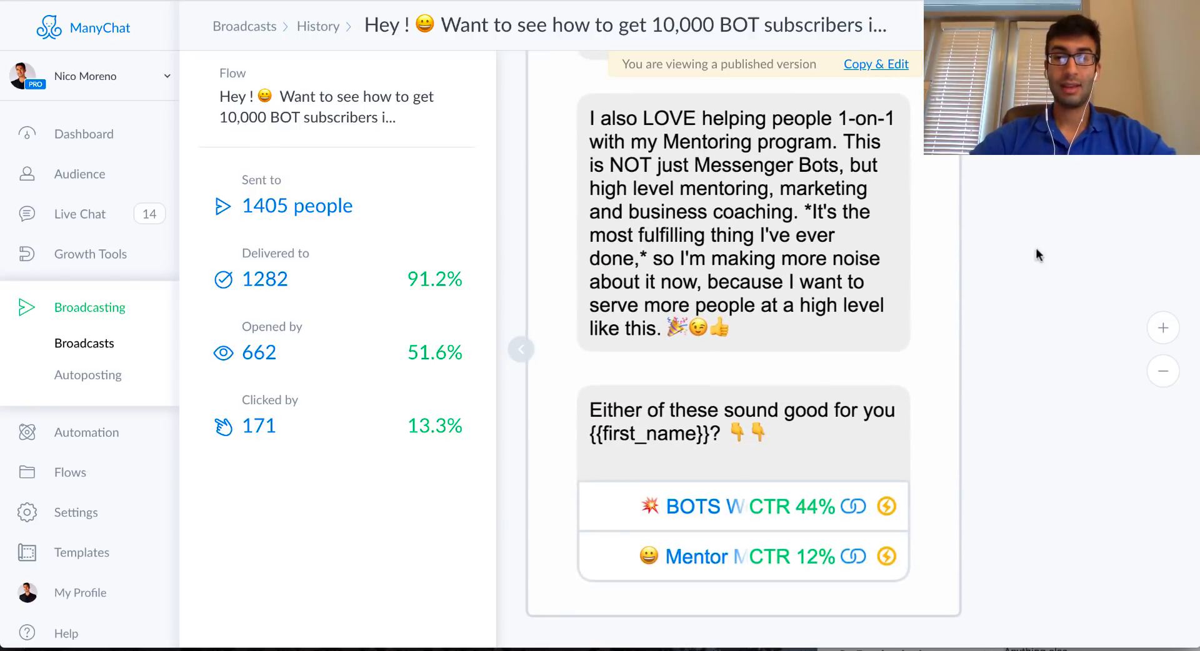
scroll(1036, 250, down, 1)
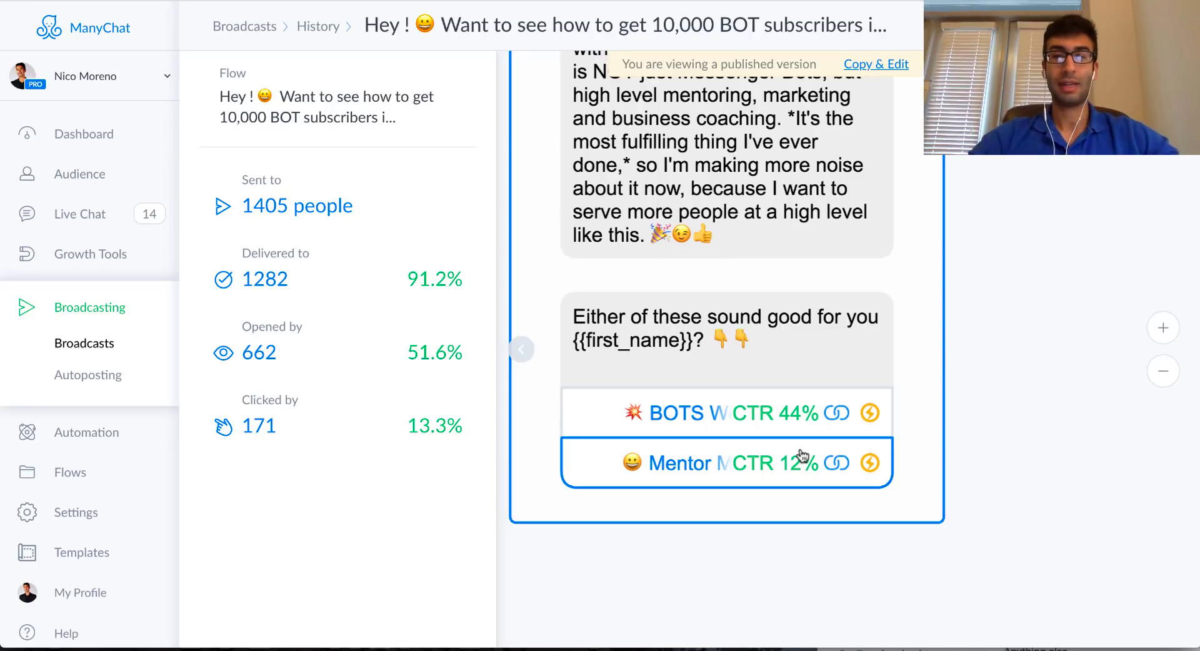
scroll(1022, 347, up, 6)
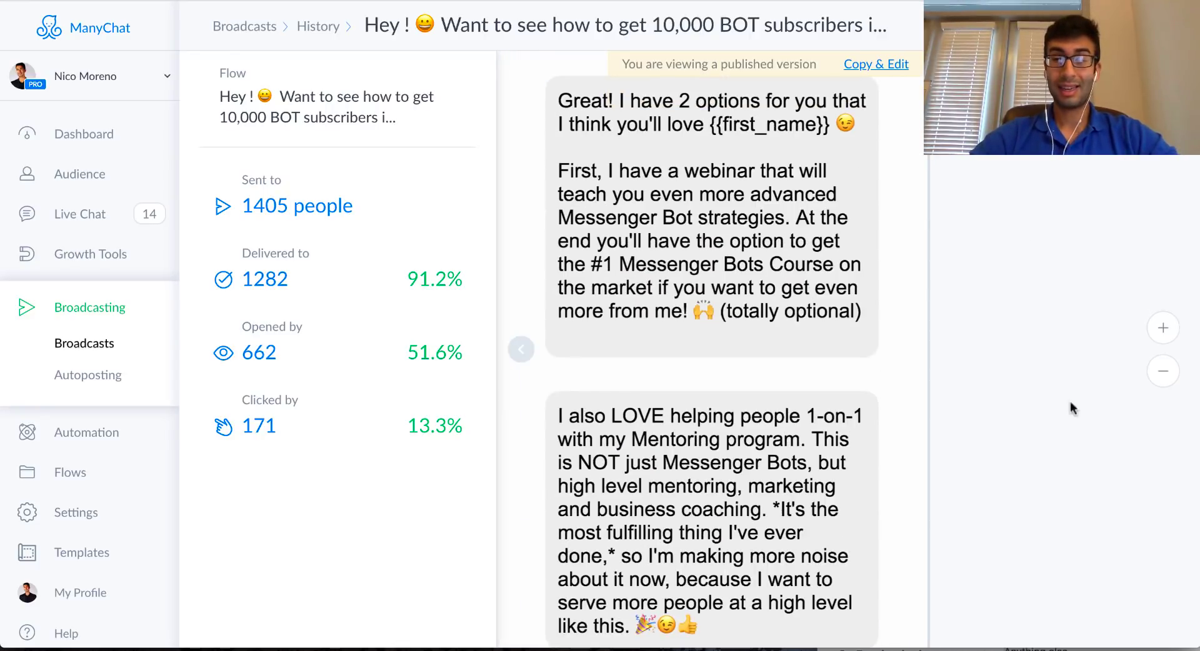
View Send Message #3 alongside the preceding message, and re-examine its closing question and linked buttons up close.
click(1163, 372)
click(1163, 371)
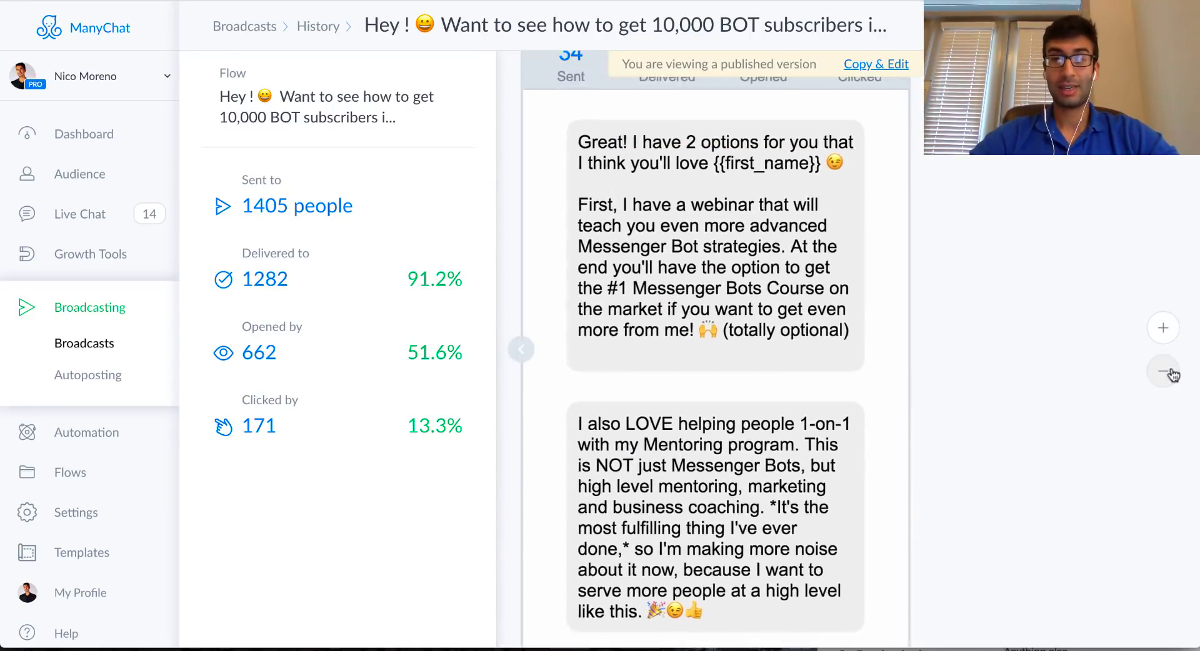
click(1163, 371)
scroll(968, 310, up, 2)
drag(584, 476, 897, 477)
scroll(948, 520, right, 5)
scroll(948, 520, down, 2)
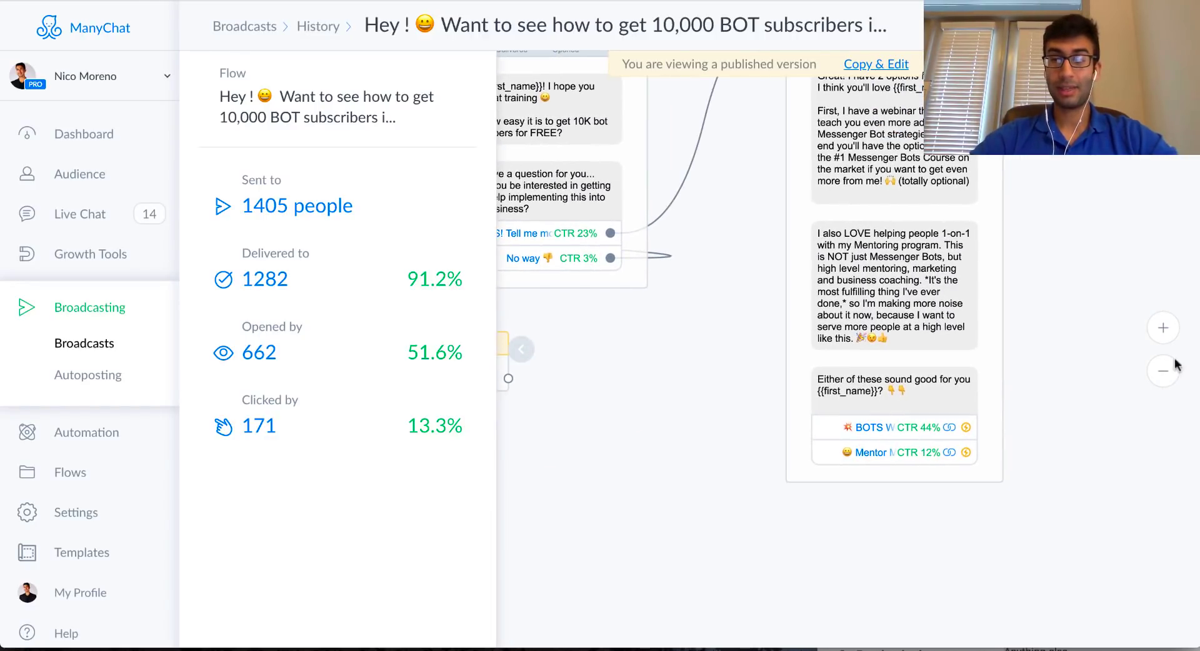
click(1162, 327)
scroll(969, 273, down, 2)
scroll(969, 273, right, 2)
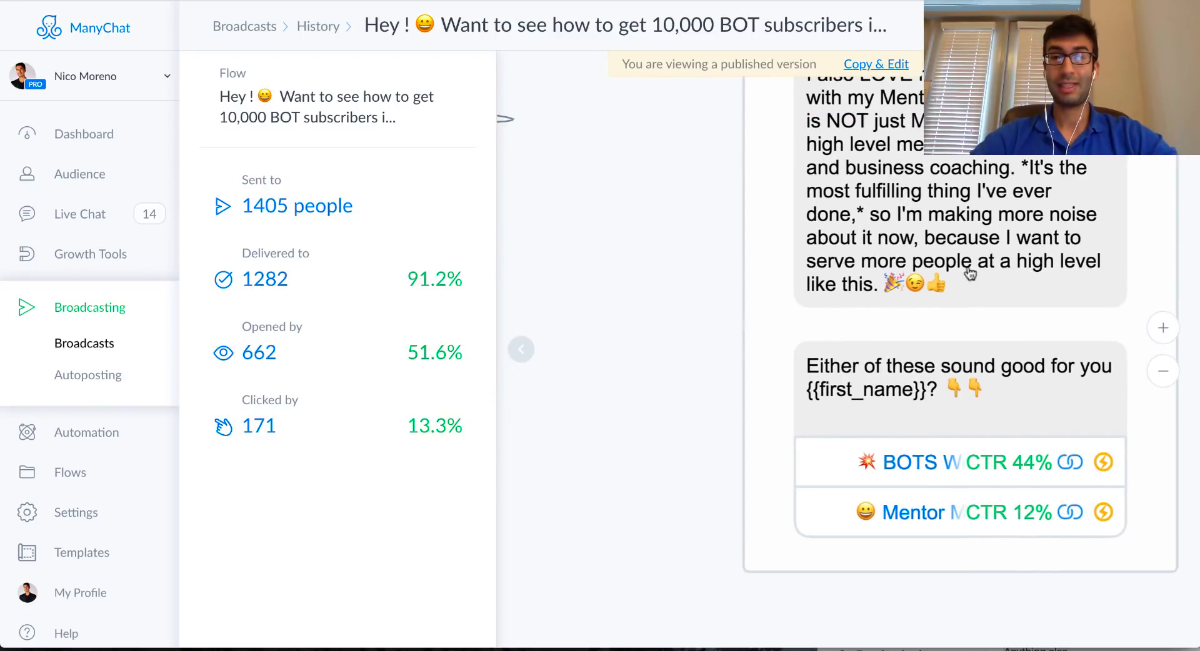
scroll(911, 602, right, 3)
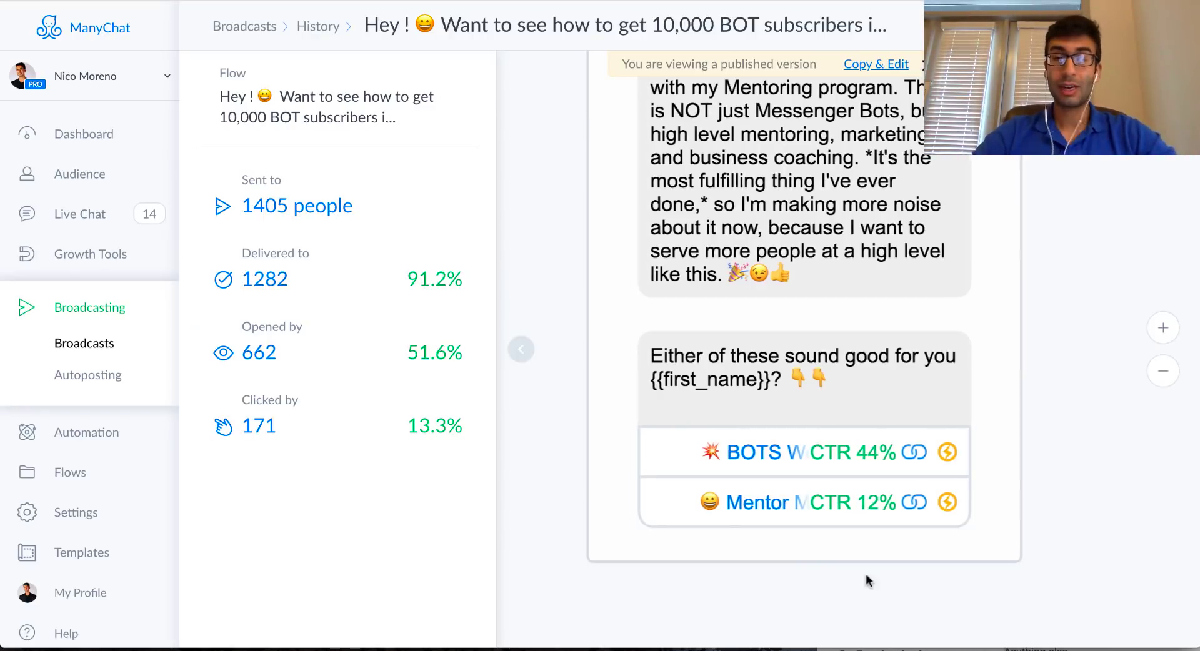
Go back through the whole flow to the starting post and review its statistics and its YES and No branches.
click(1163, 371)
scroll(1052, 339, left, 10)
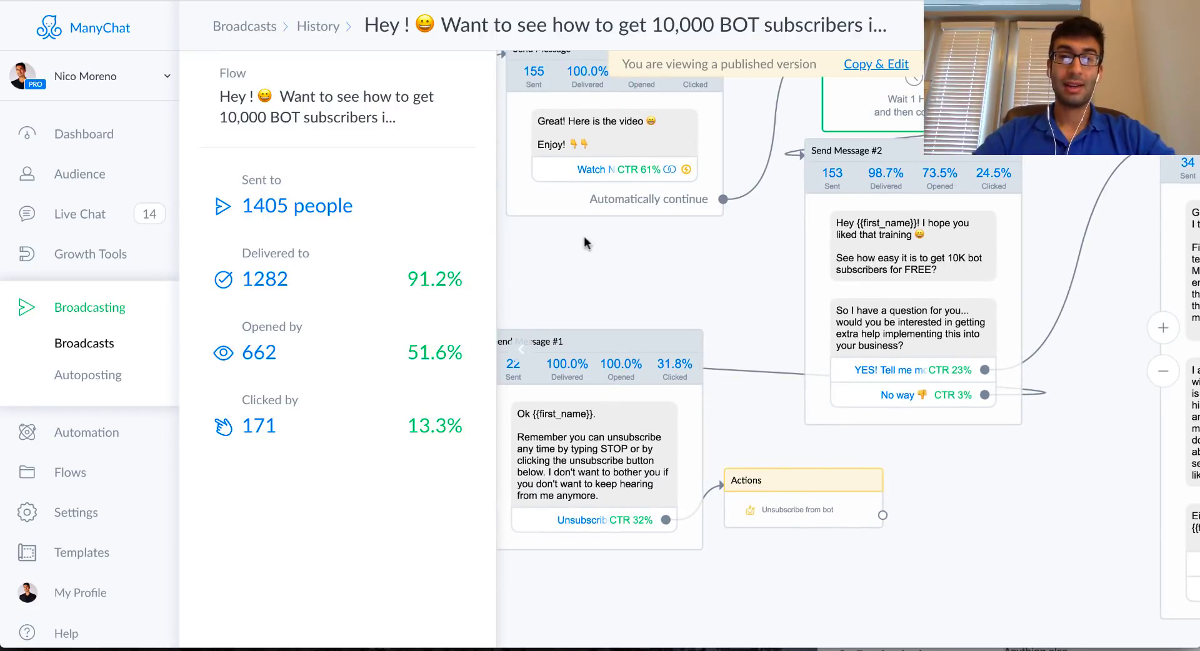
scroll(584, 236, left, 10)
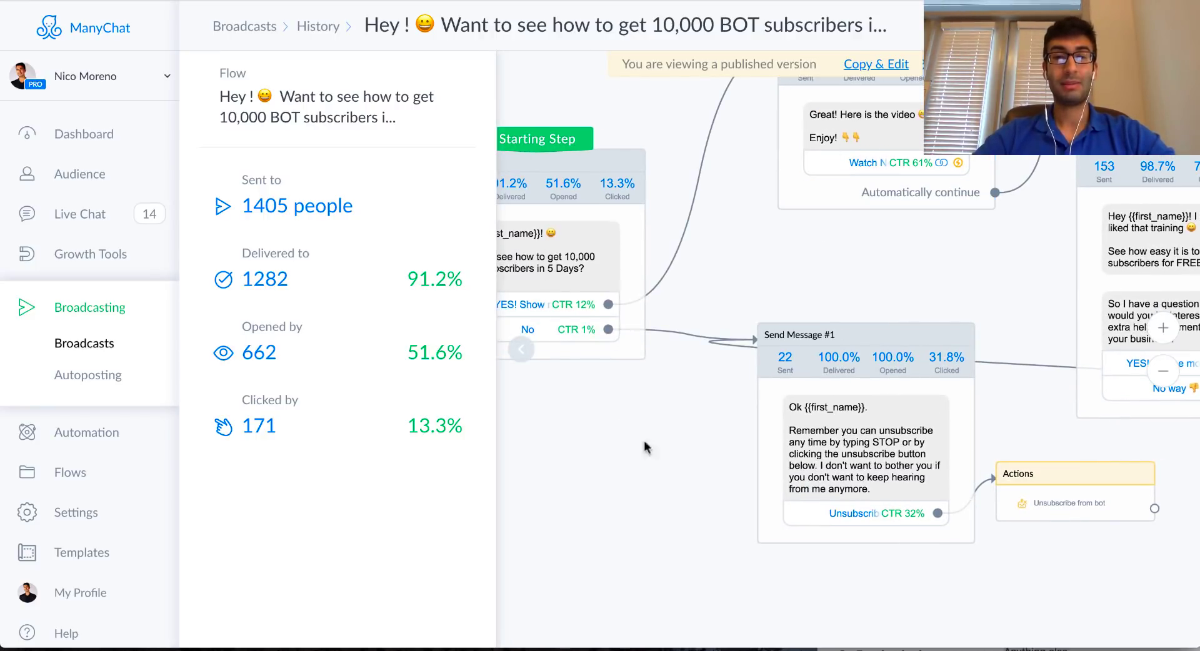
drag(644, 441, 768, 520)
scroll(768, 517, left, 1)
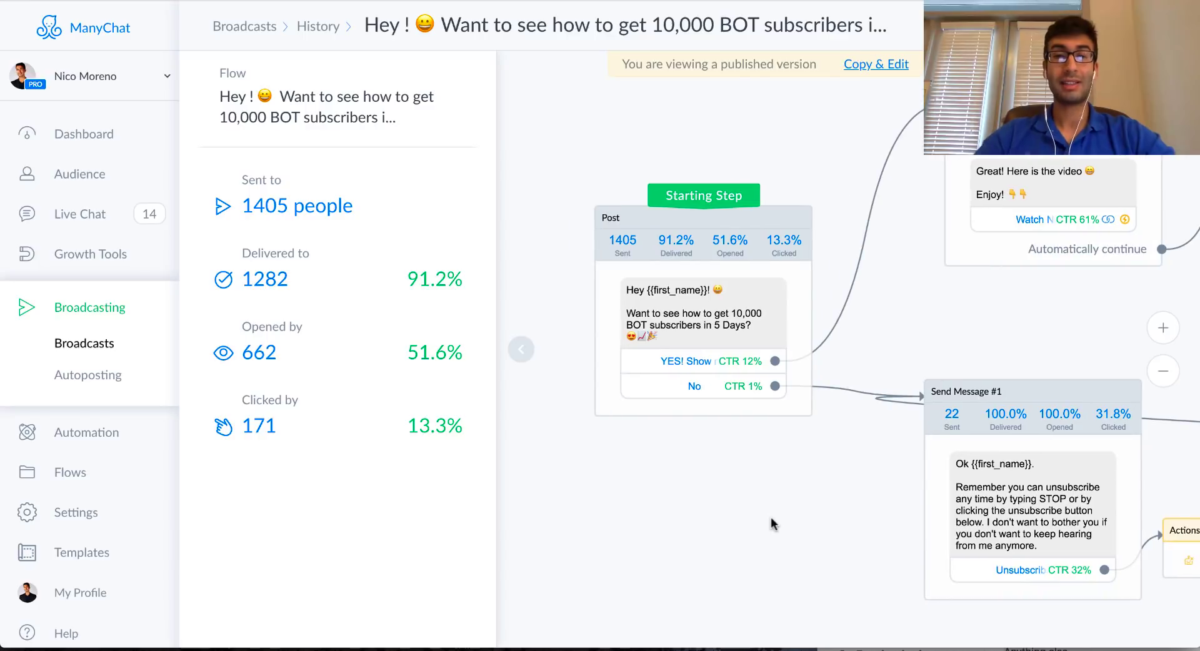
drag(967, 297, 835, 298)
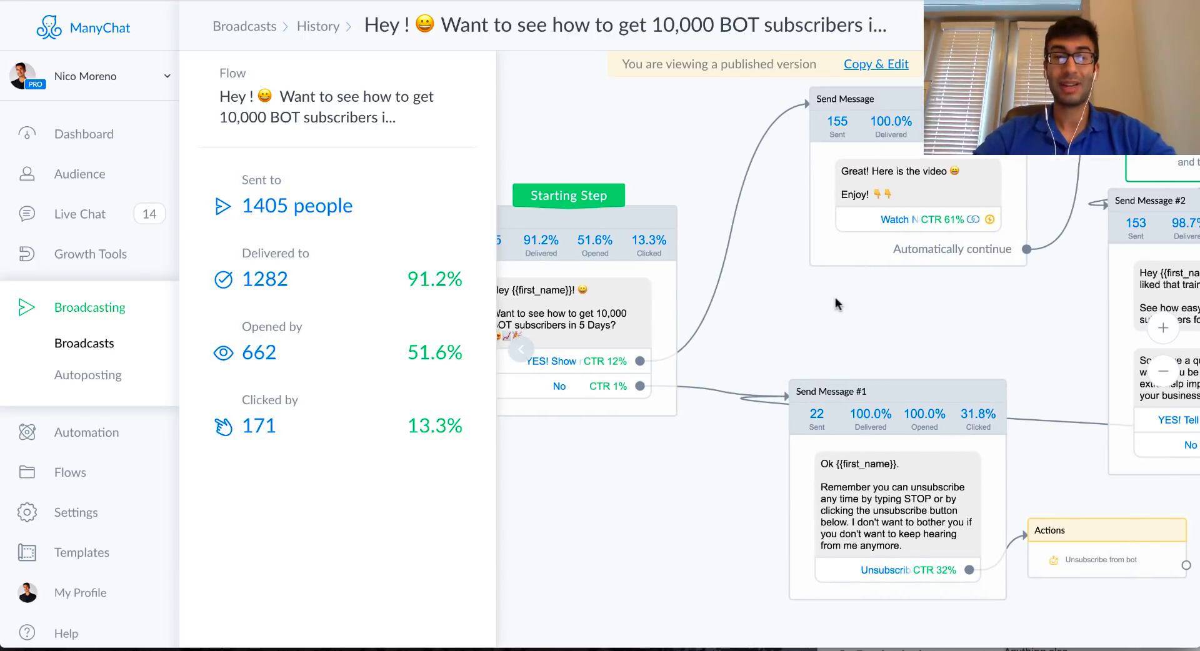
scroll(781, 284, left, 8)
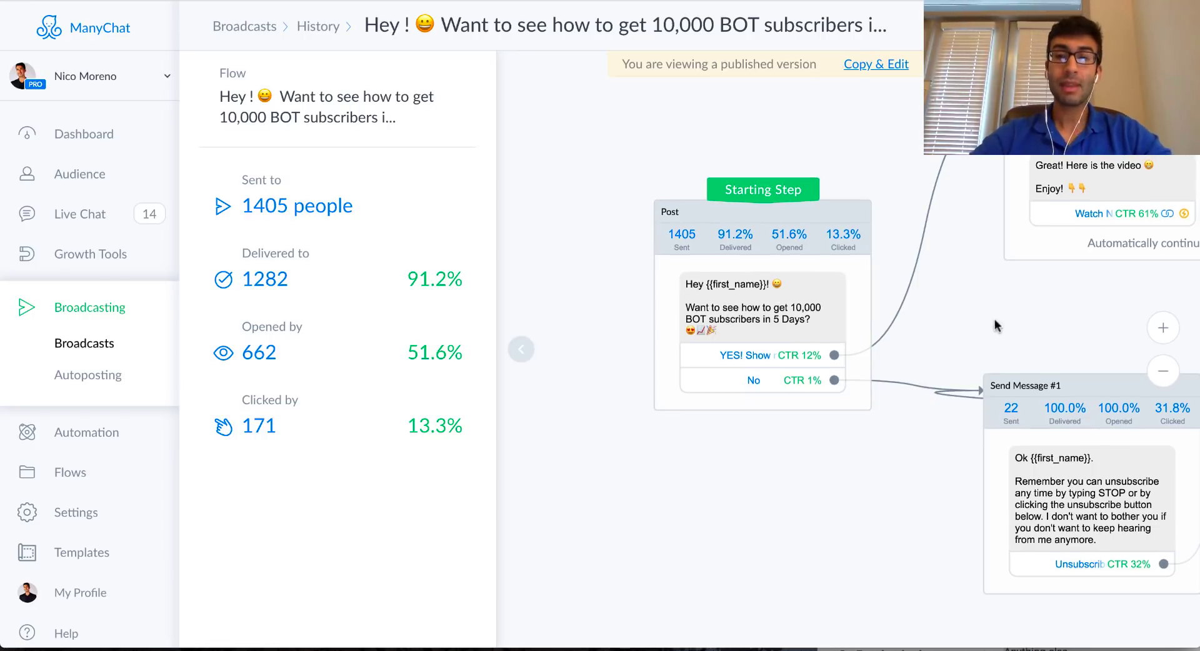
scroll(725, 318, right, 3)
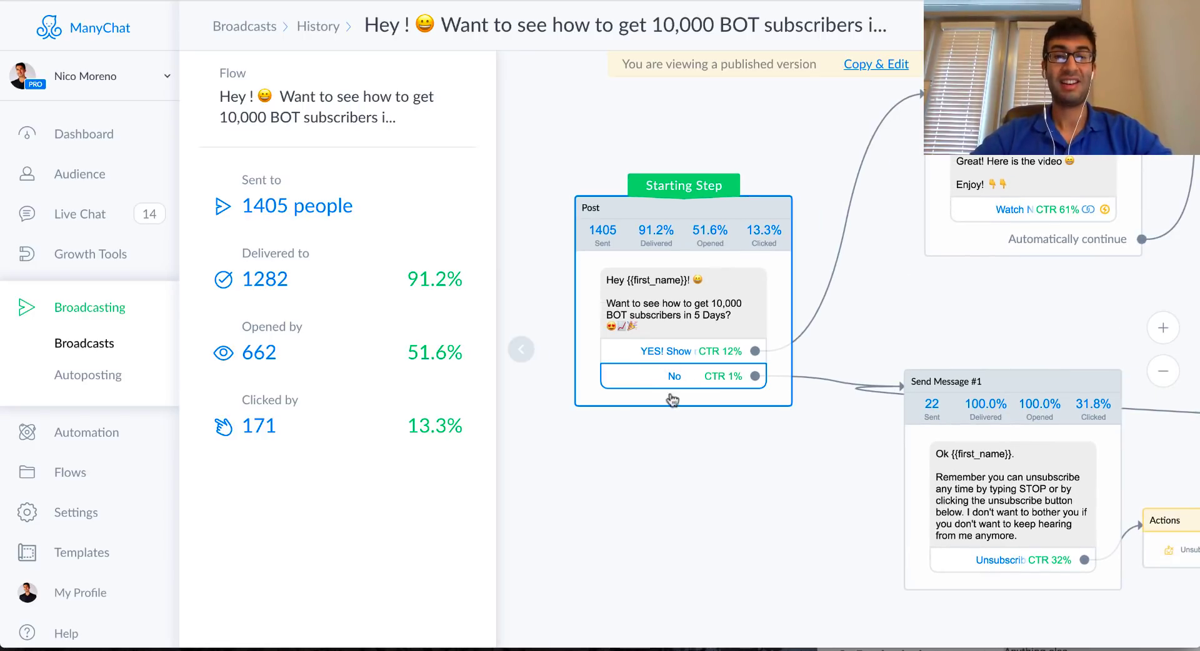
scroll(869, 350, right, 2)
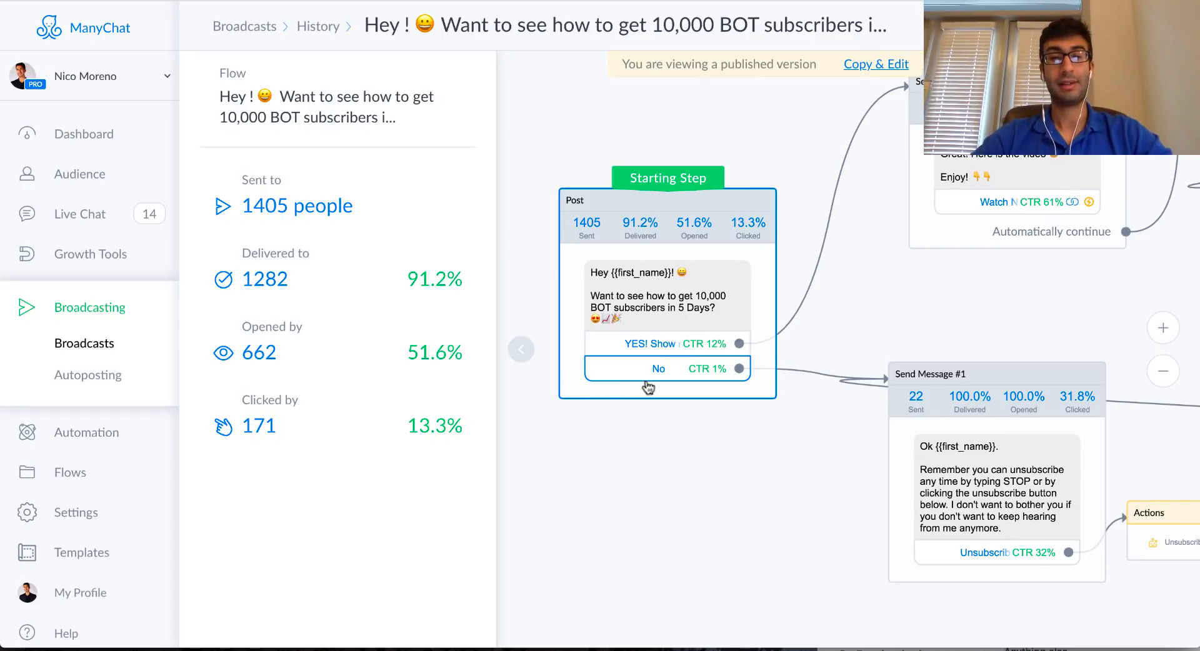
Retrace the flow from the starting post through the video message, Smart Delay and Send Message #2 to Send Message #3, reviewing each message's statistics.
scroll(773, 369, right, 2)
scroll(945, 257, right, 3)
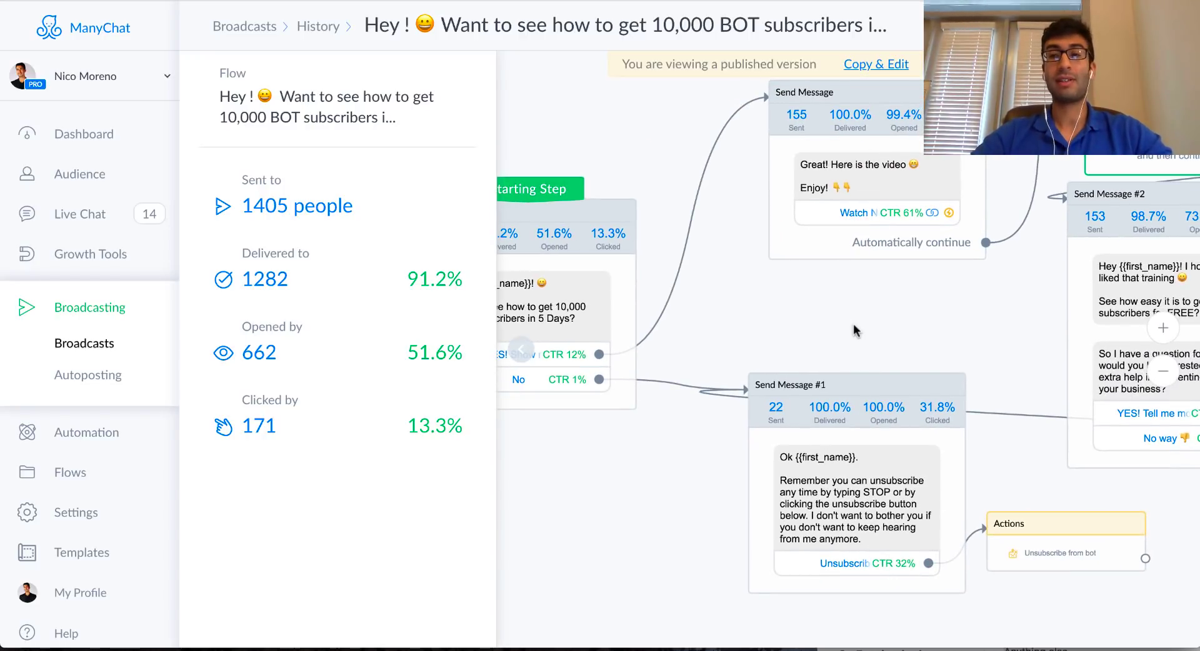
scroll(856, 331, right, 4)
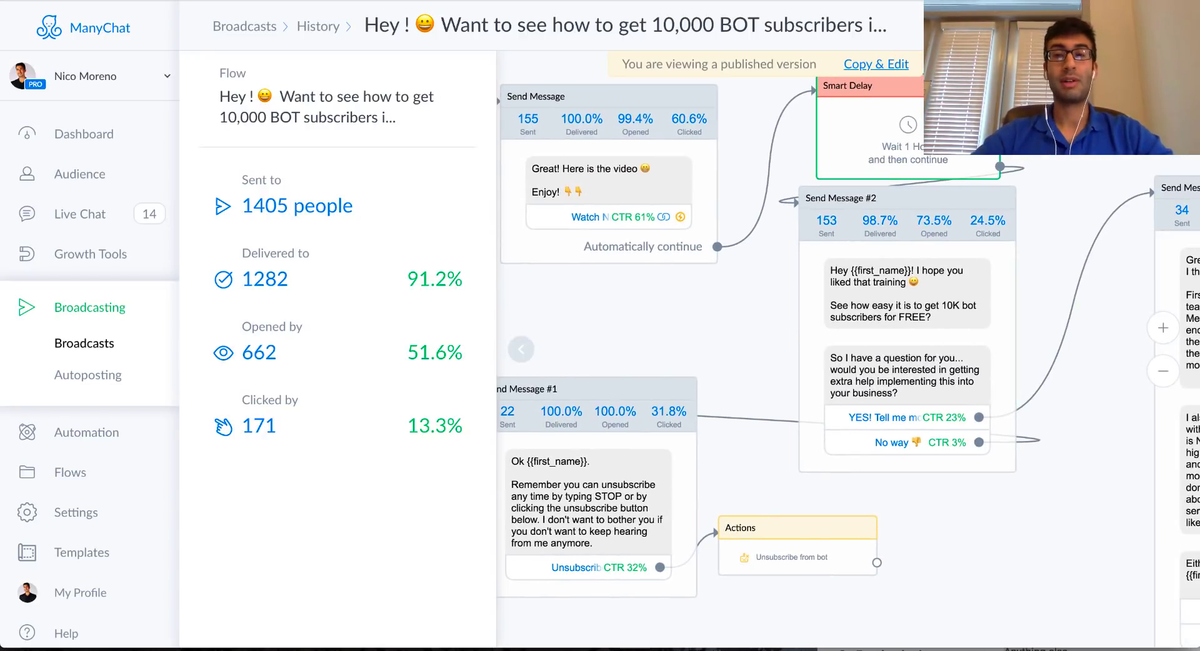
scroll(1044, 171, up, 2)
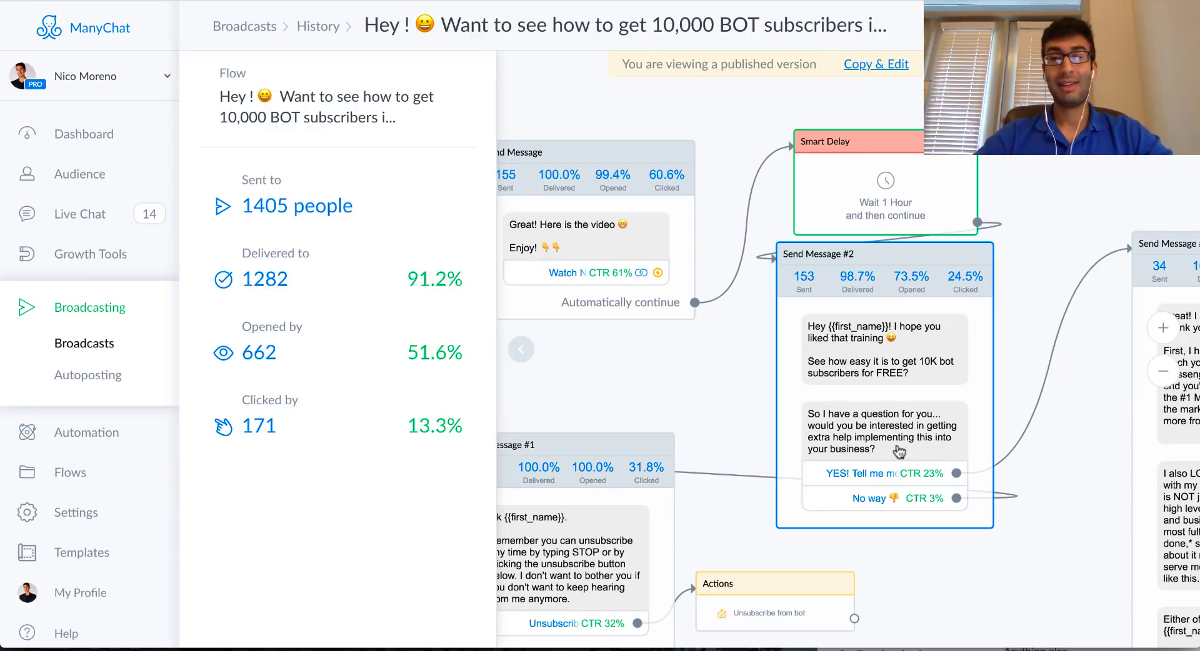
drag(909, 292, 767, 268)
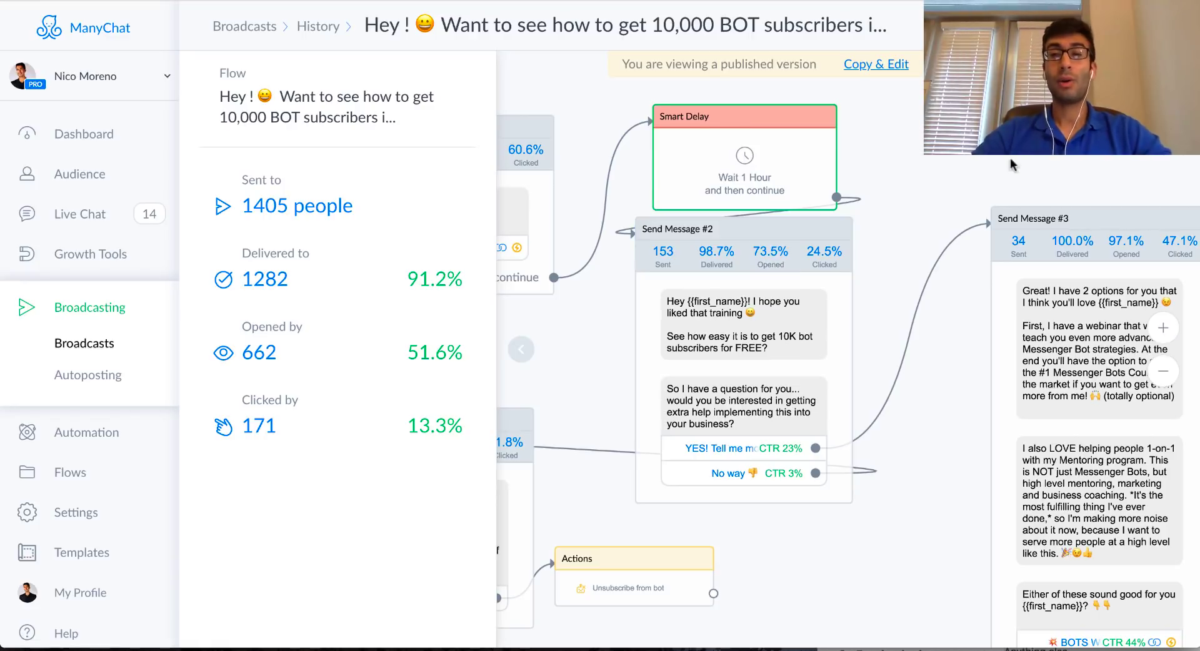
scroll(1068, 393, right, 5)
scroll(1067, 394, right, 3)
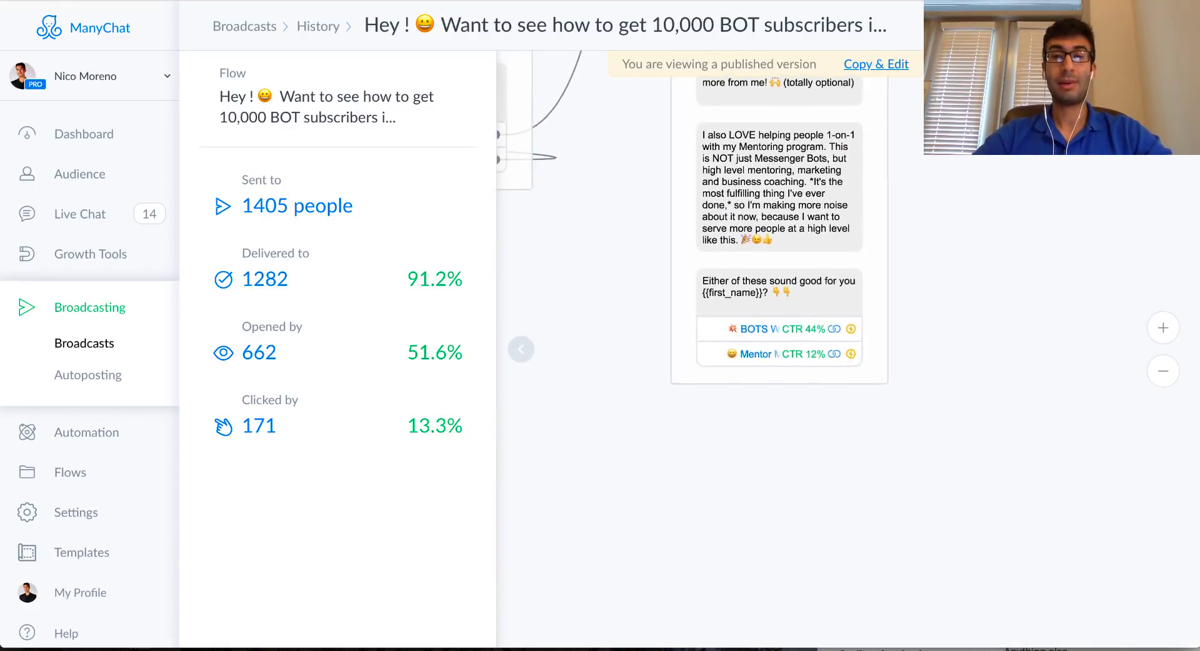
click(768, 553)
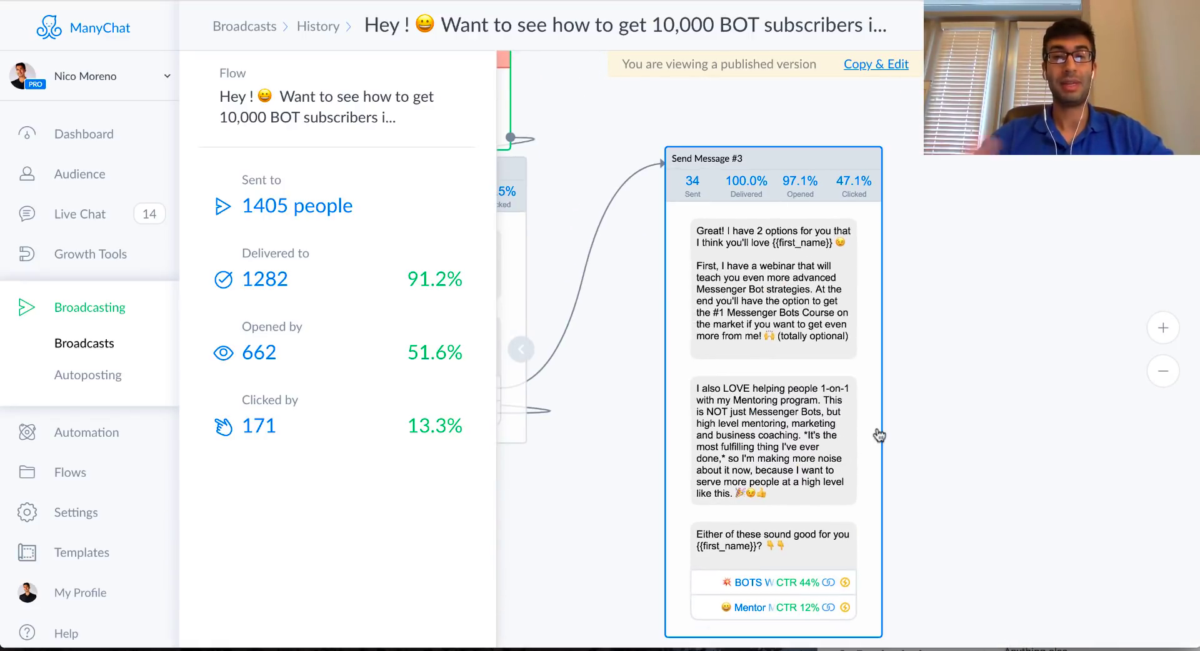